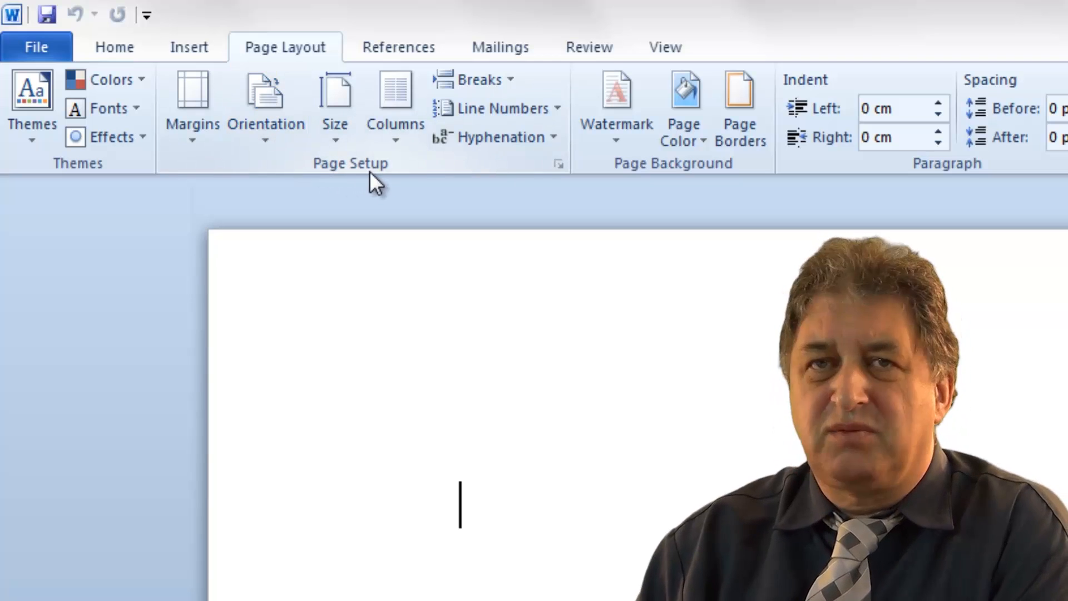
- Lay out the whole document in two columns and review how the text flows
{"action": "left_click", "coordinate": [395, 95]}
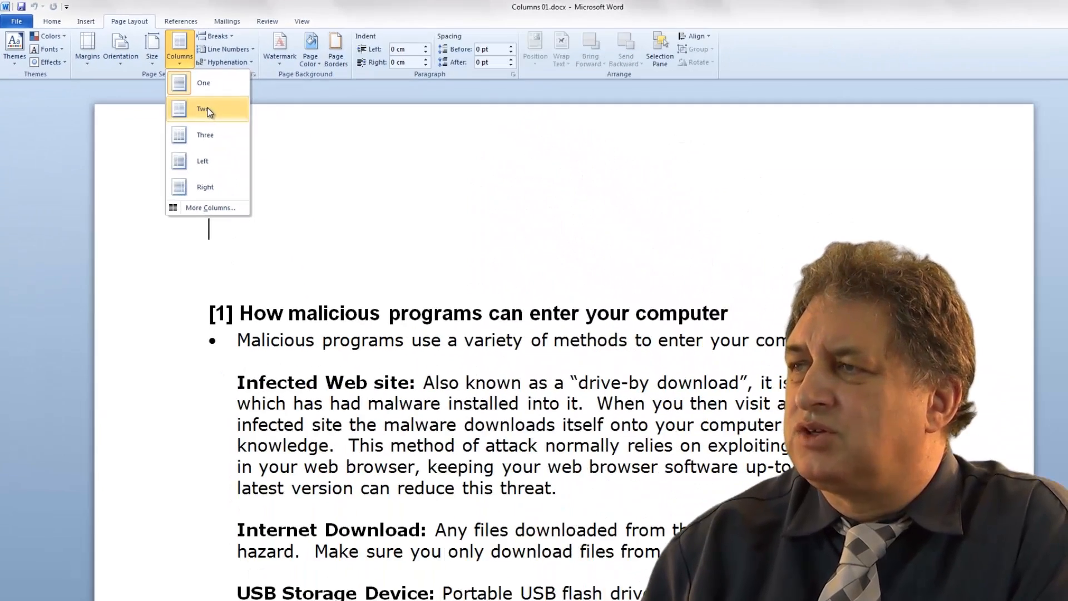
{"action": "left_click", "coordinate": [209, 110]}
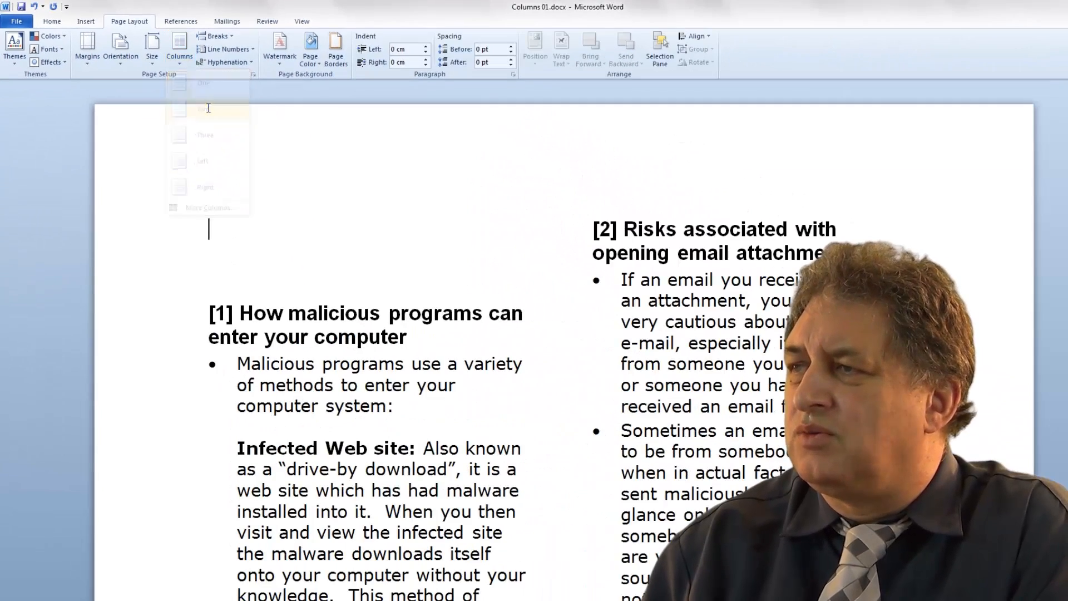
{"action": "scroll", "coordinate": [274, 221], "scroll_direction": "down", "scroll_amount": 3}
{"action": "scroll", "coordinate": [274, 221], "scroll_direction": "down", "scroll_amount": 2}
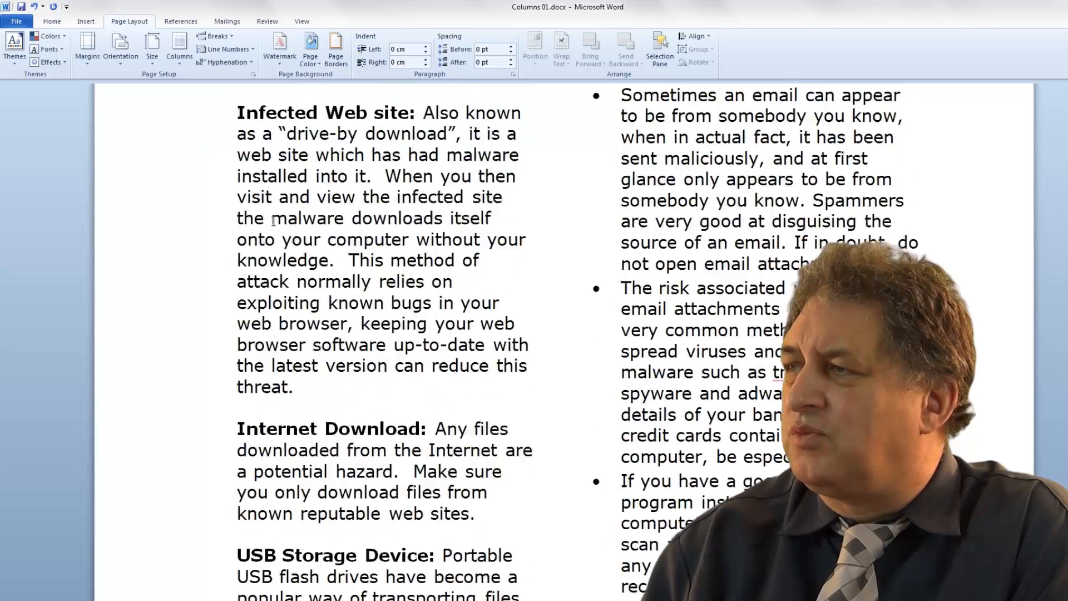
{"action": "scroll", "coordinate": [273, 222], "scroll_direction": "up", "scroll_amount": 5}
{"action": "scroll", "coordinate": [274, 221], "scroll_direction": "down", "scroll_amount": 15}
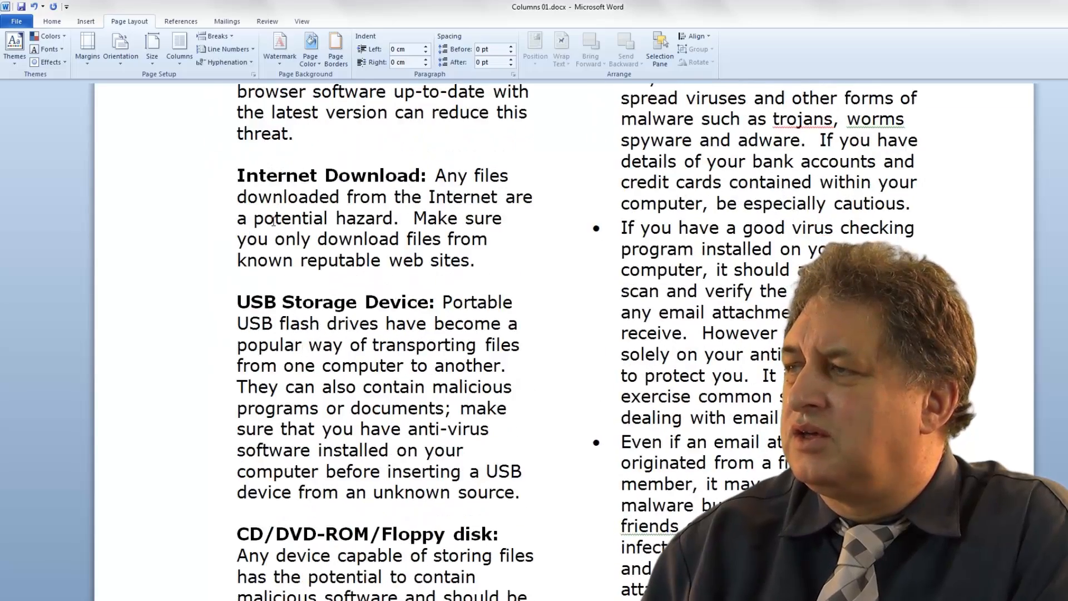
{"action": "scroll", "coordinate": [273, 221], "scroll_direction": "up", "scroll_amount": 15}
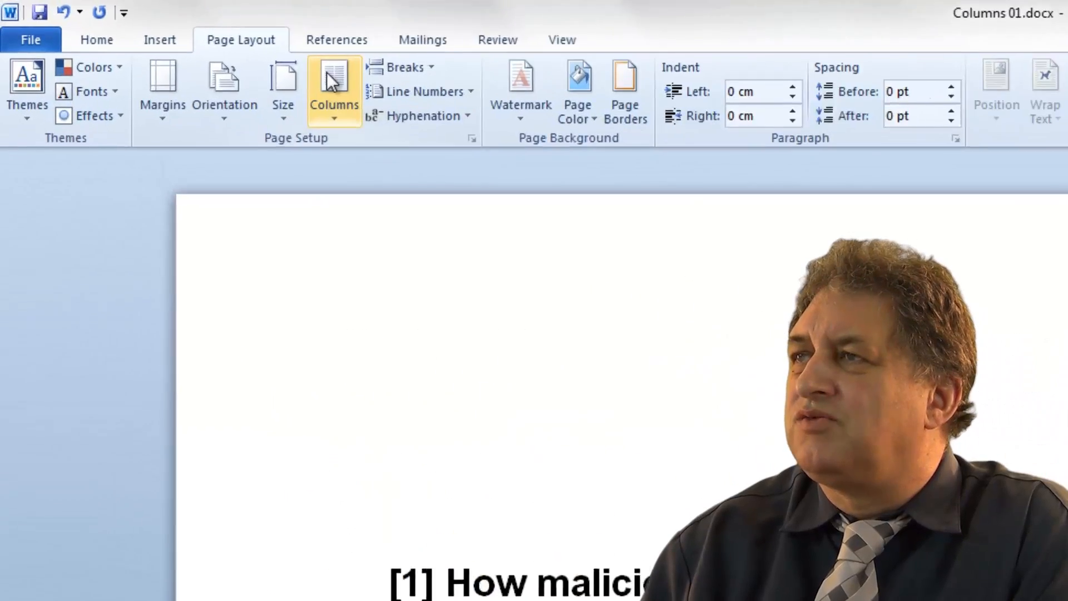
- Change the whole document to three columns and check the page layout in the print preview
{"action": "left_click", "coordinate": [180, 38]}
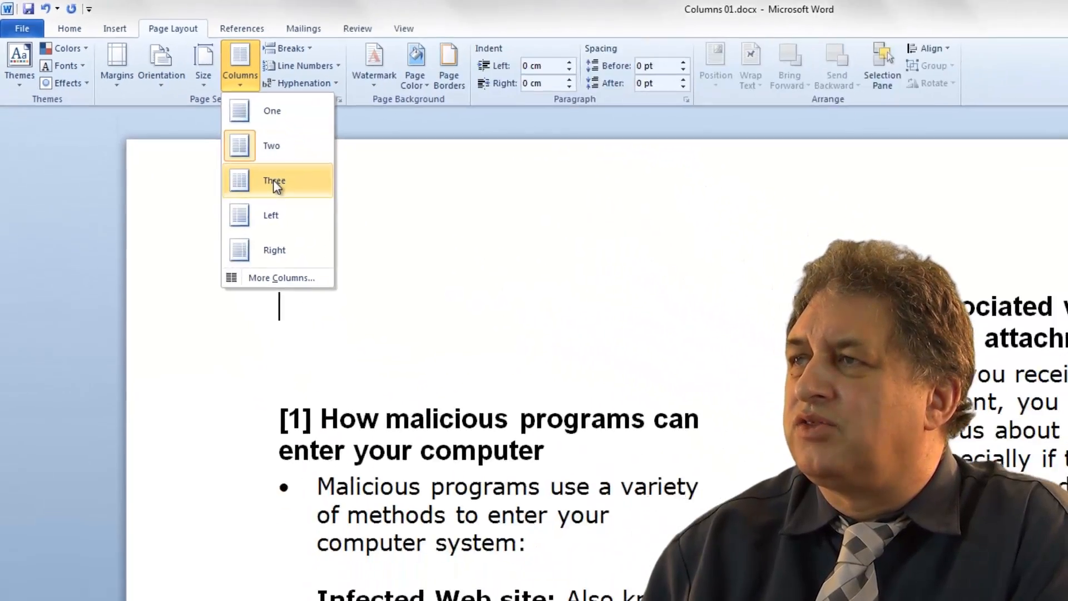
{"action": "left_click", "coordinate": [452, 304]}
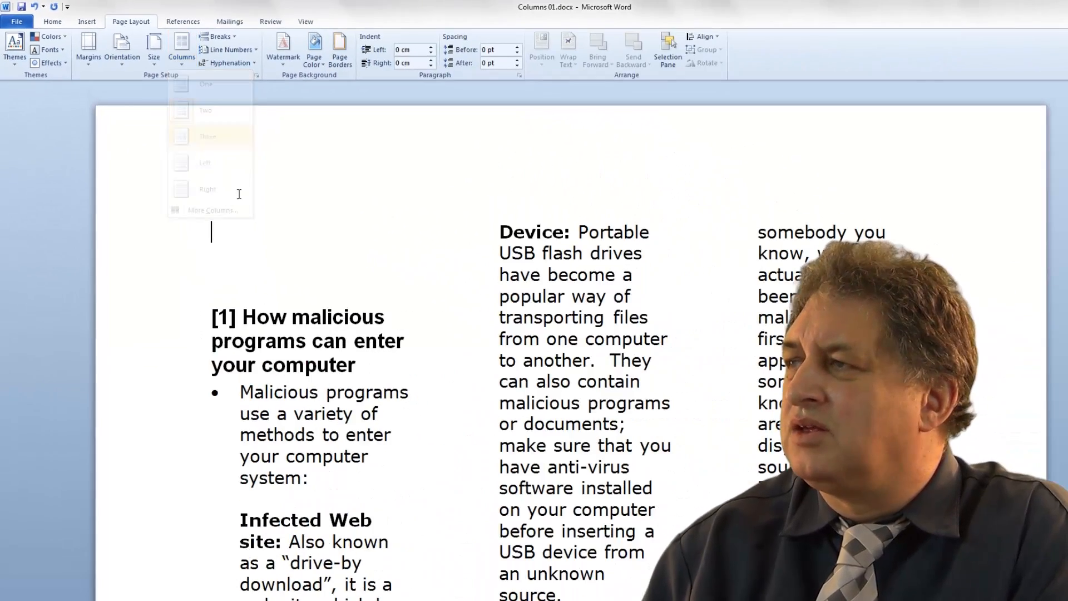
{"action": "scroll", "coordinate": [240, 194], "scroll_direction": "down", "scroll_amount": 10}
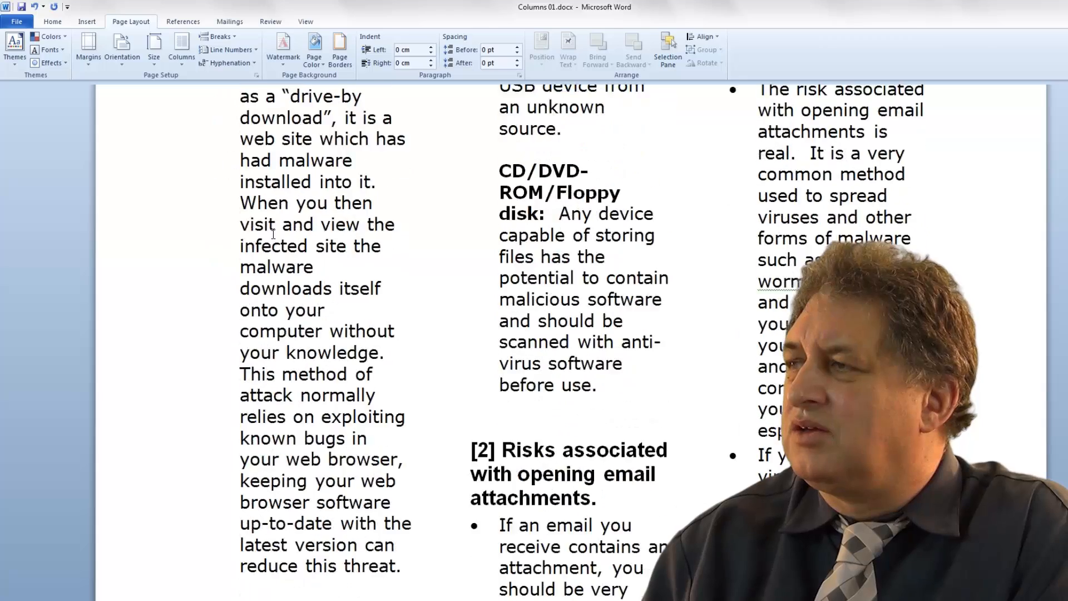
{"action": "scroll", "coordinate": [273, 232], "scroll_direction": "up", "scroll_amount": 8}
{"action": "scroll", "coordinate": [273, 232], "scroll_direction": "up", "scroll_amount": 3}
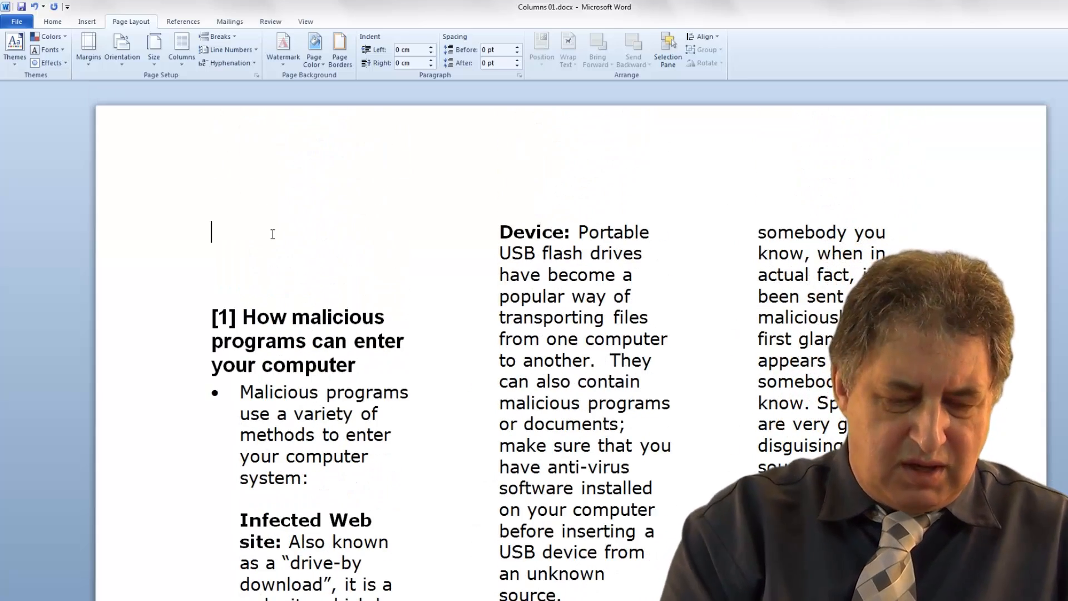
{"action": "key", "text": "ctrl+p"}
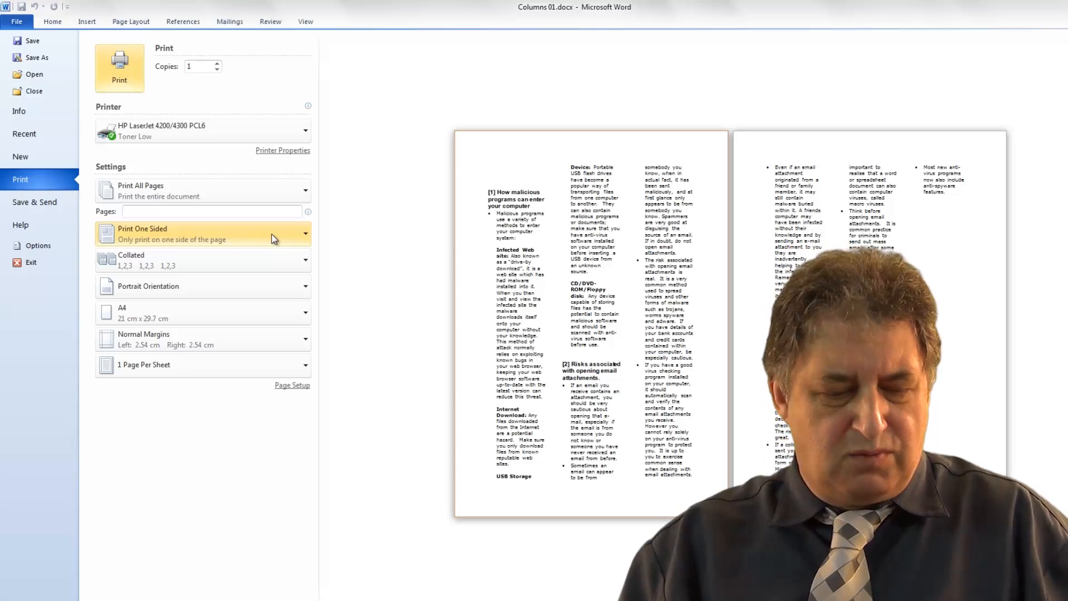
{"action": "key", "text": "Escape"}
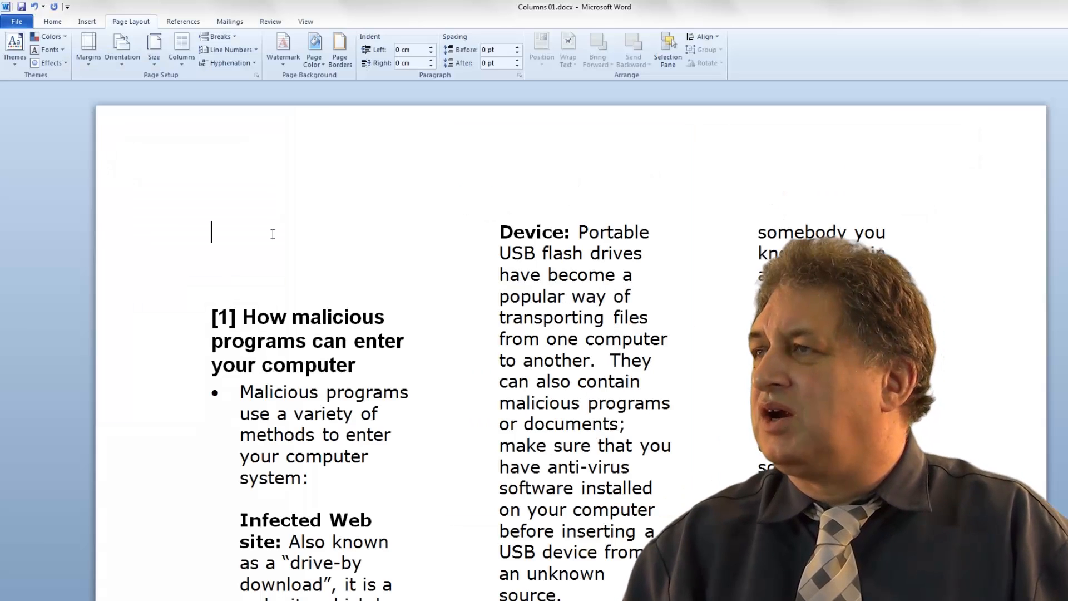
- Apply the Left column preset to the whole document and check it in the print preview
{"action": "left_click", "coordinate": [186, 59]}
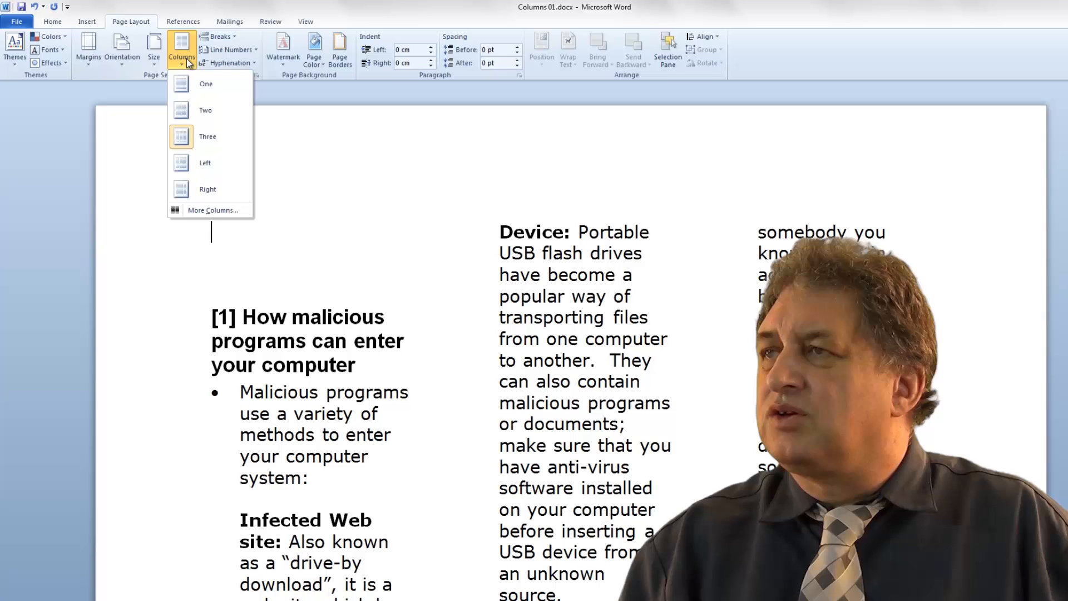
{"action": "left_click", "coordinate": [208, 165]}
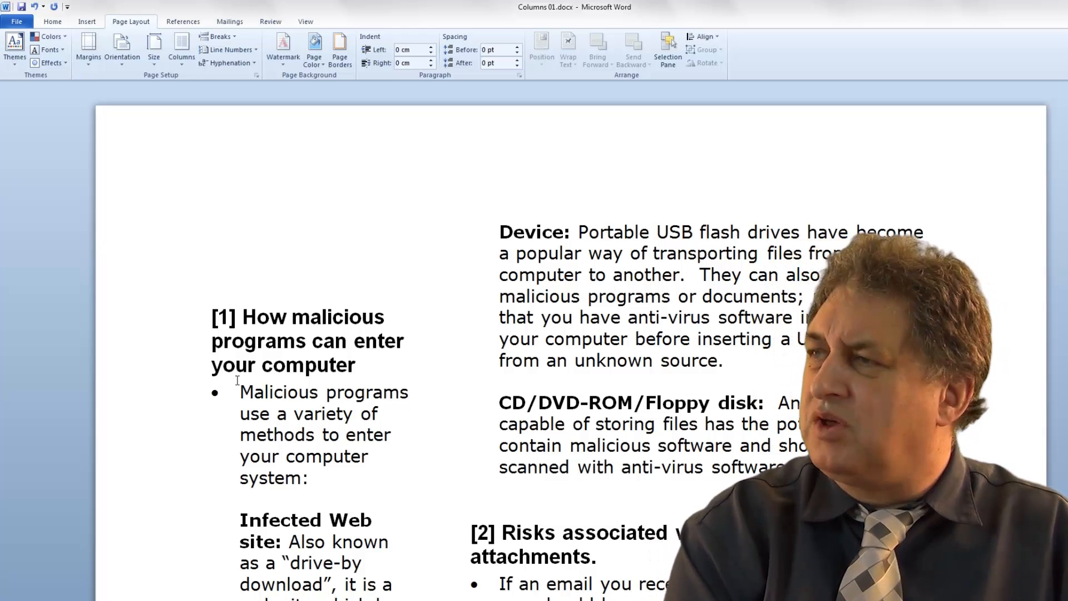
{"action": "key", "text": "ctrl+p"}
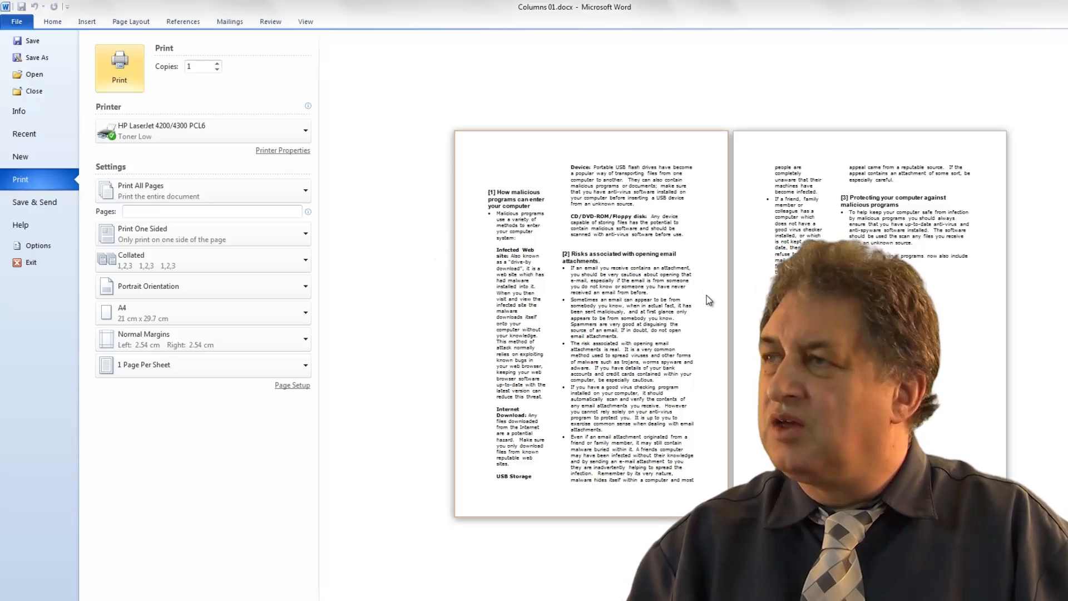
{"action": "key", "text": "Escape"}
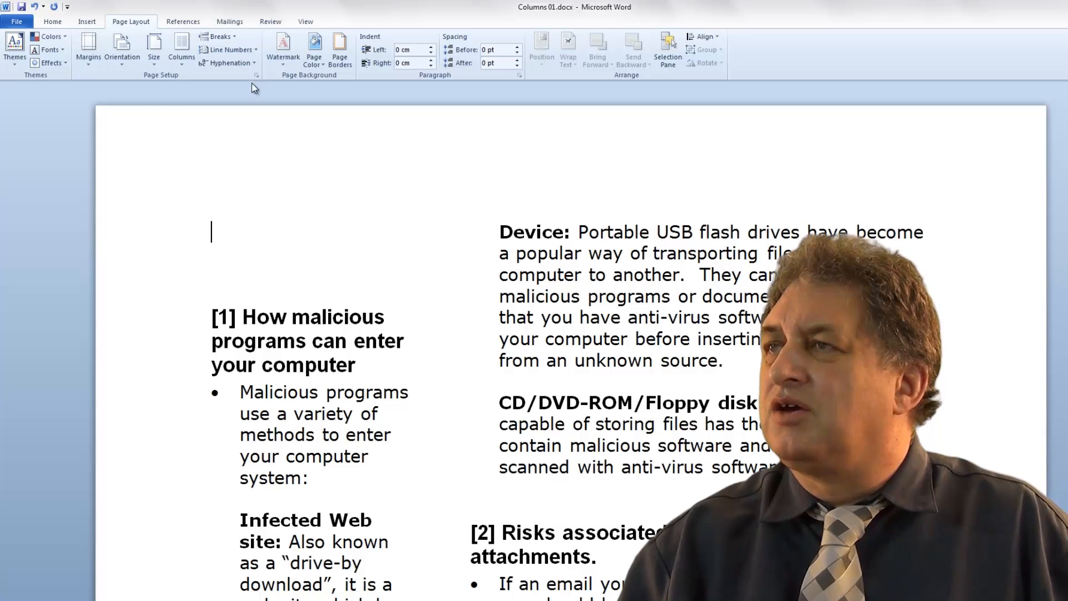
- Apply the Right column preset to the whole document and check it in the print preview
{"action": "left_click", "coordinate": [185, 49]}
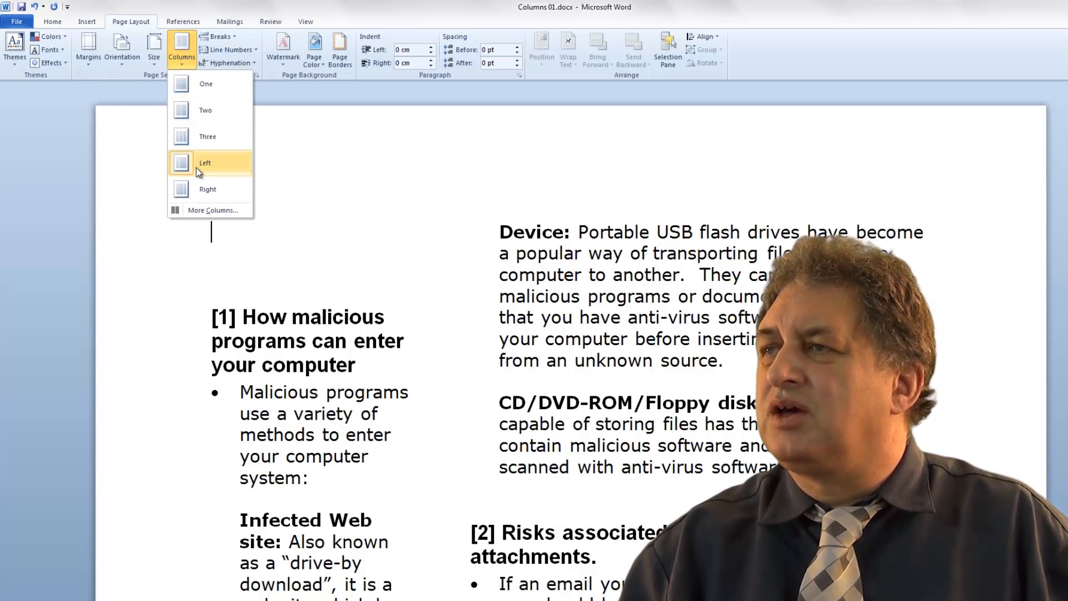
{"action": "left_click", "coordinate": [214, 190]}
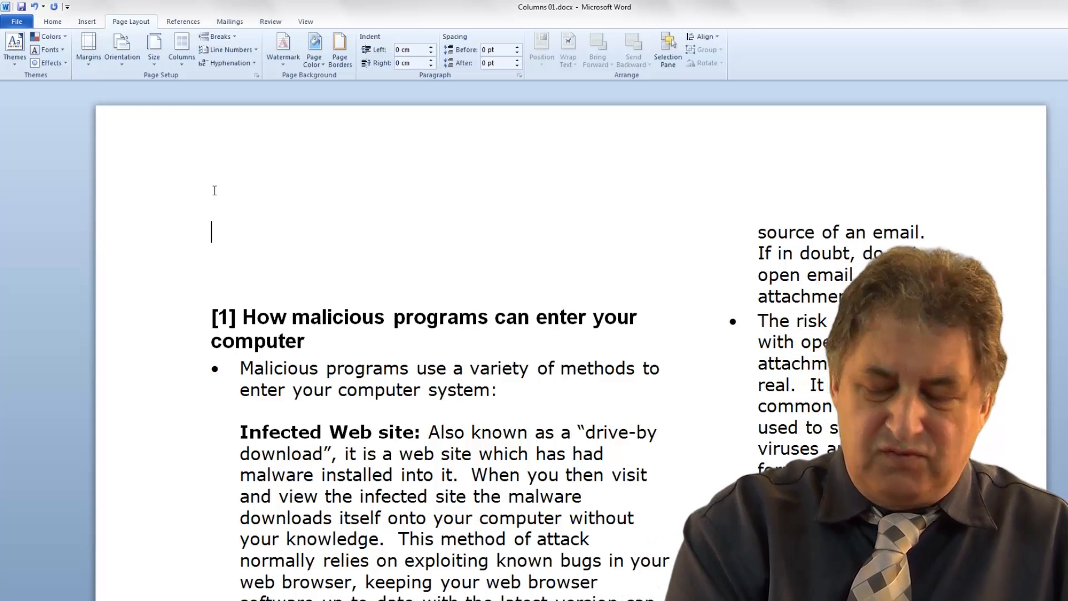
{"action": "key", "text": "ctrl+p"}
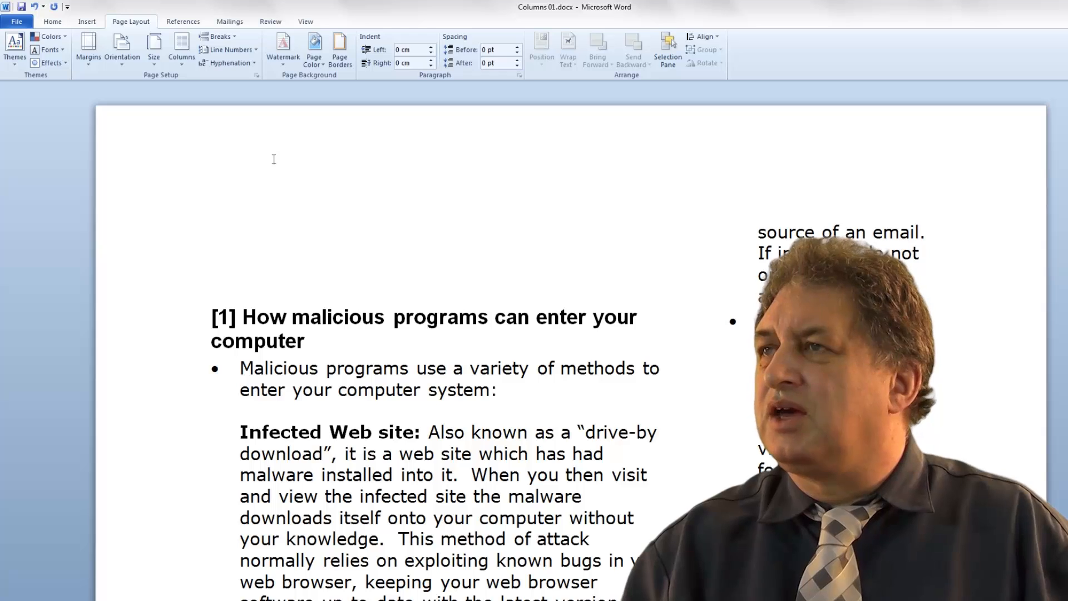
- Set the whole document back to one column and check it in the print preview
{"action": "left_click", "coordinate": [183, 47]}
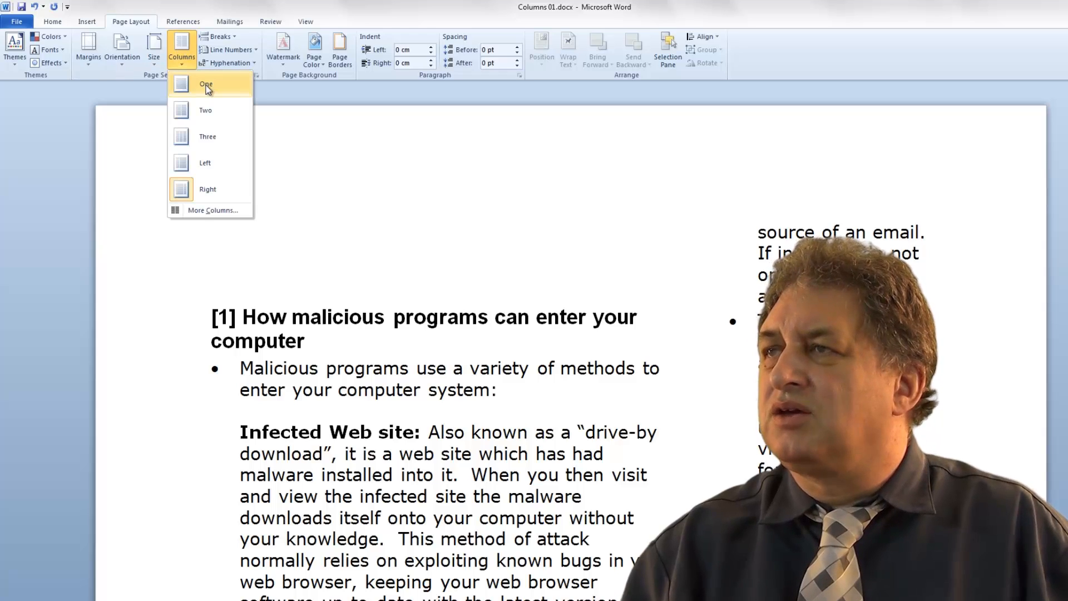
{"action": "left_click", "coordinate": [203, 85]}
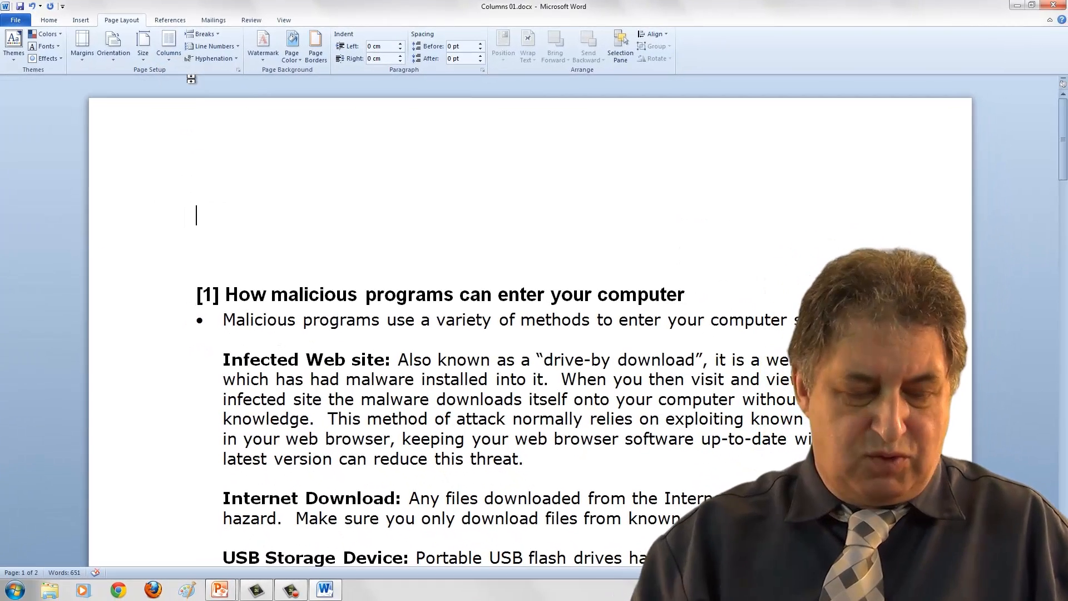
{"action": "key", "text": "ctrl+p"}
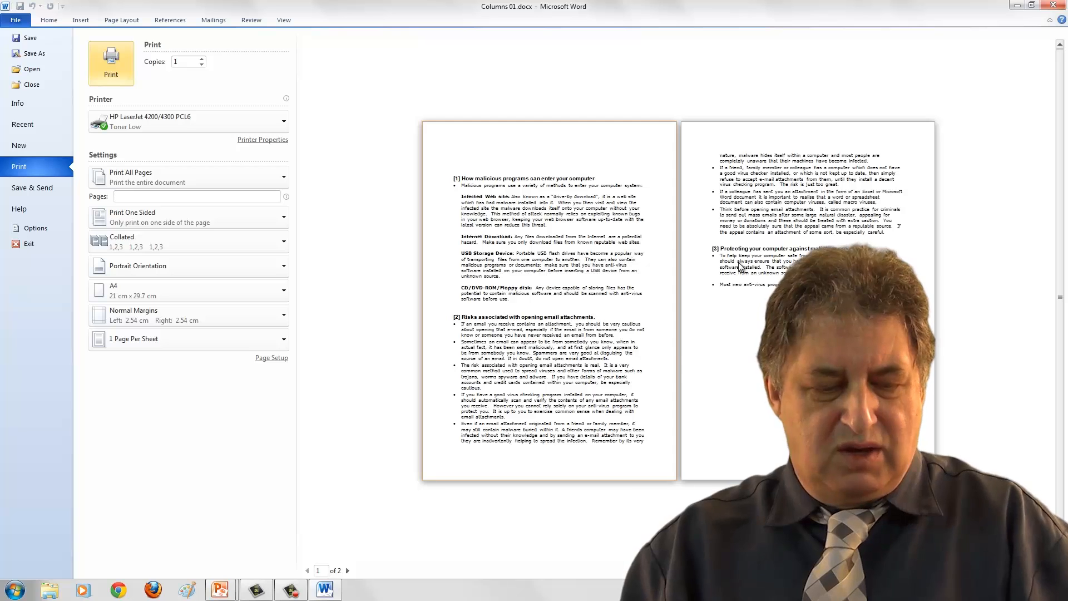
{"action": "key", "text": "Escape"}
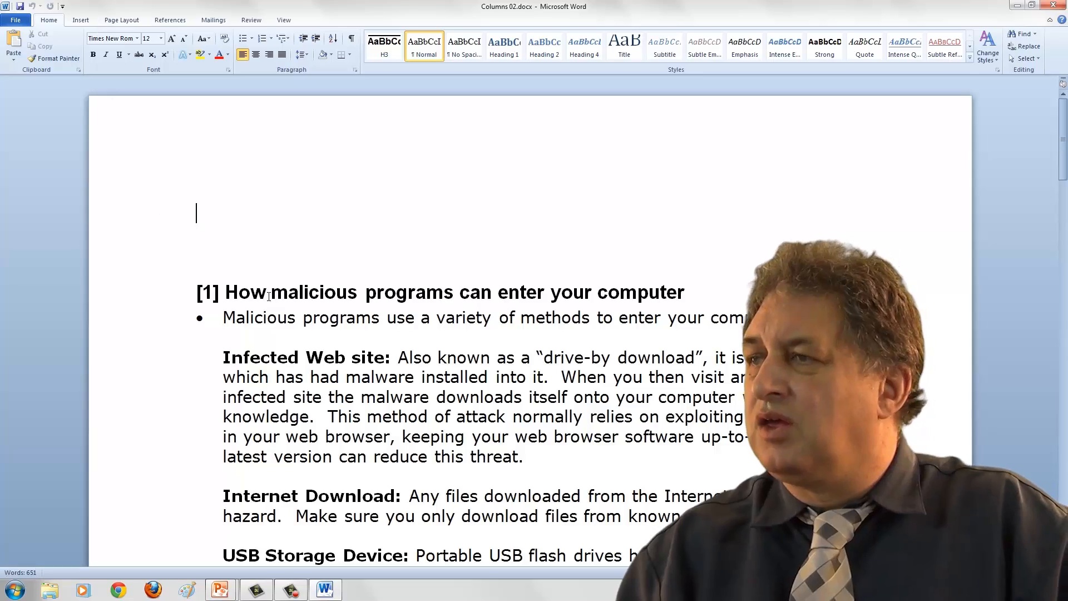
- In Columns 02.docx, select the body text under heading [1], from "Malicious programs use a variety" through "software before use."
{"action": "scroll", "coordinate": [271, 297], "scroll_direction": "down", "scroll_amount": 7}
{"action": "scroll", "coordinate": [271, 298], "scroll_direction": "down", "scroll_amount": 14}
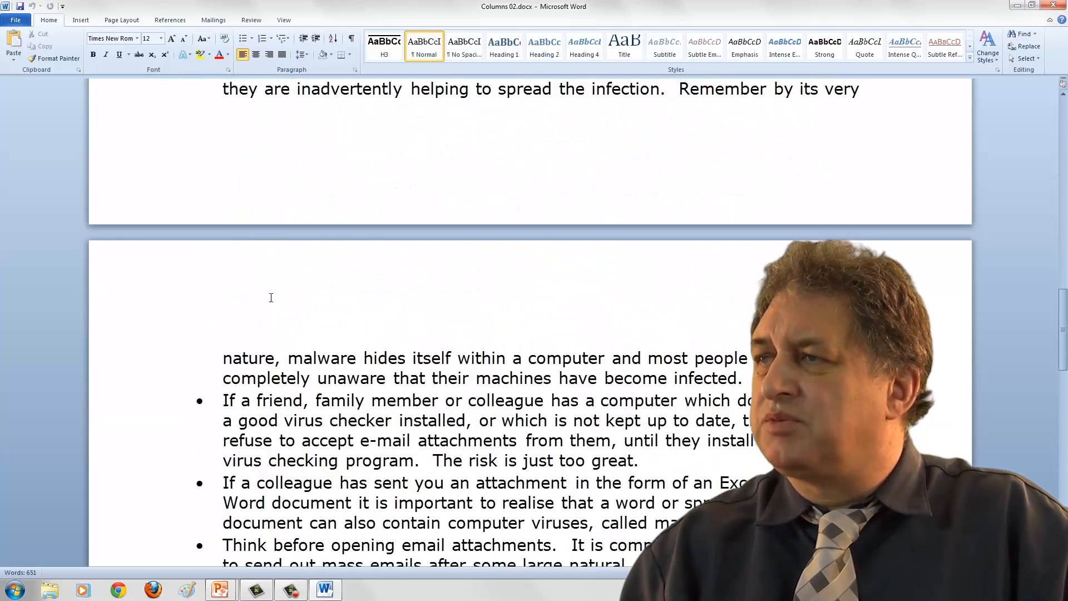
{"action": "scroll", "coordinate": [270, 297], "scroll_direction": "up", "scroll_amount": 10}
{"action": "scroll", "coordinate": [270, 297], "scroll_direction": "up", "scroll_amount": 10}
{"action": "scroll", "coordinate": [198, 161], "scroll_direction": "down", "scroll_amount": 1}
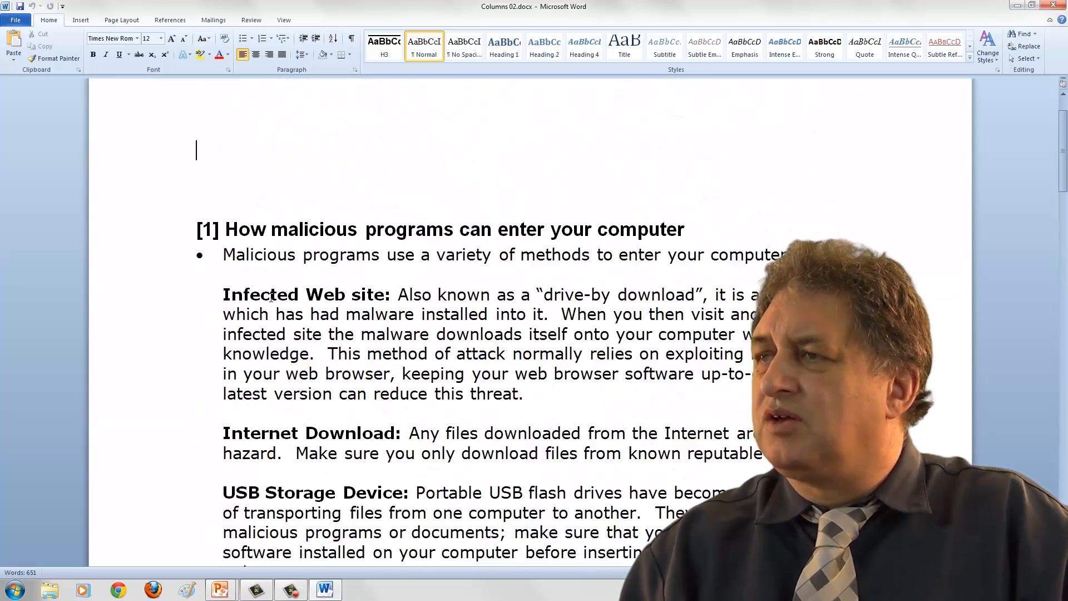
{"action": "left_click", "coordinate": [224, 255]}
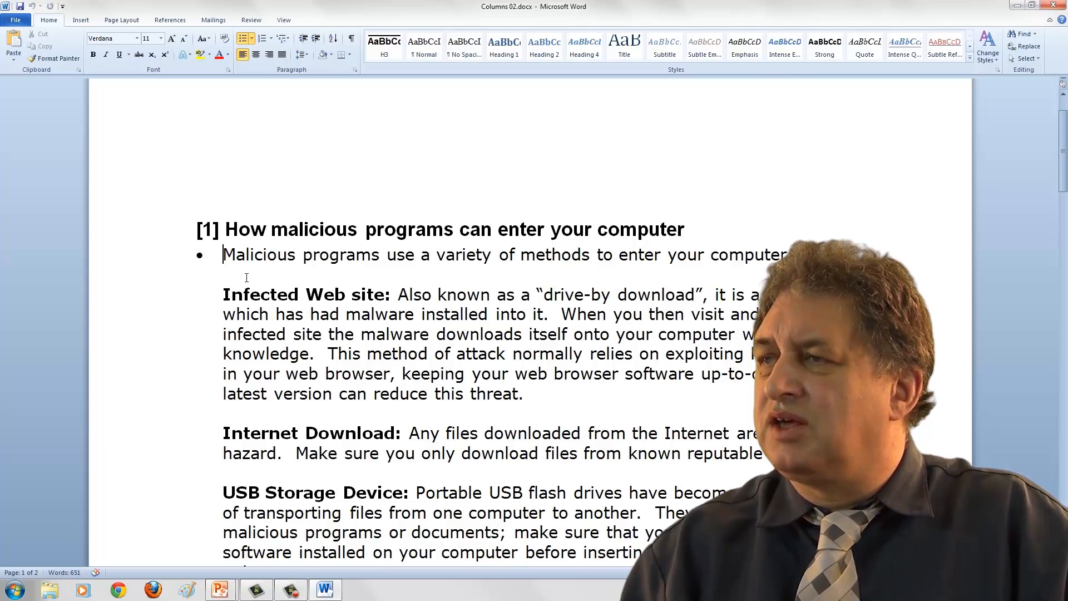
{"action": "scroll", "coordinate": [263, 278], "scroll_direction": "down", "scroll_amount": 6}
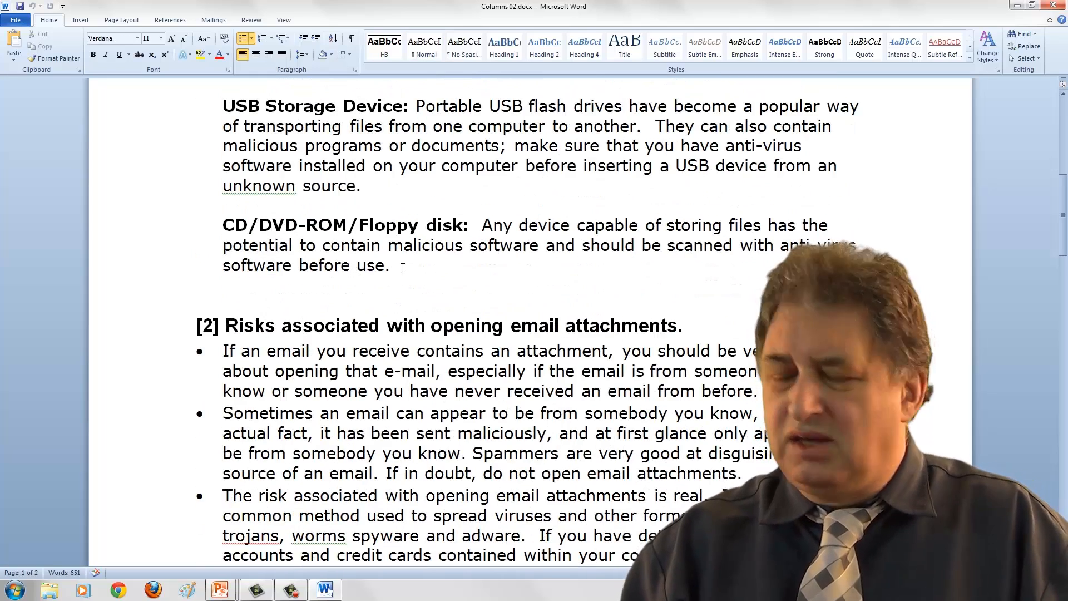
{"action": "left_click", "coordinate": [403, 268], "text": "shift"}
{"action": "scroll", "coordinate": [402, 266], "scroll_direction": "up", "scroll_amount": 5}
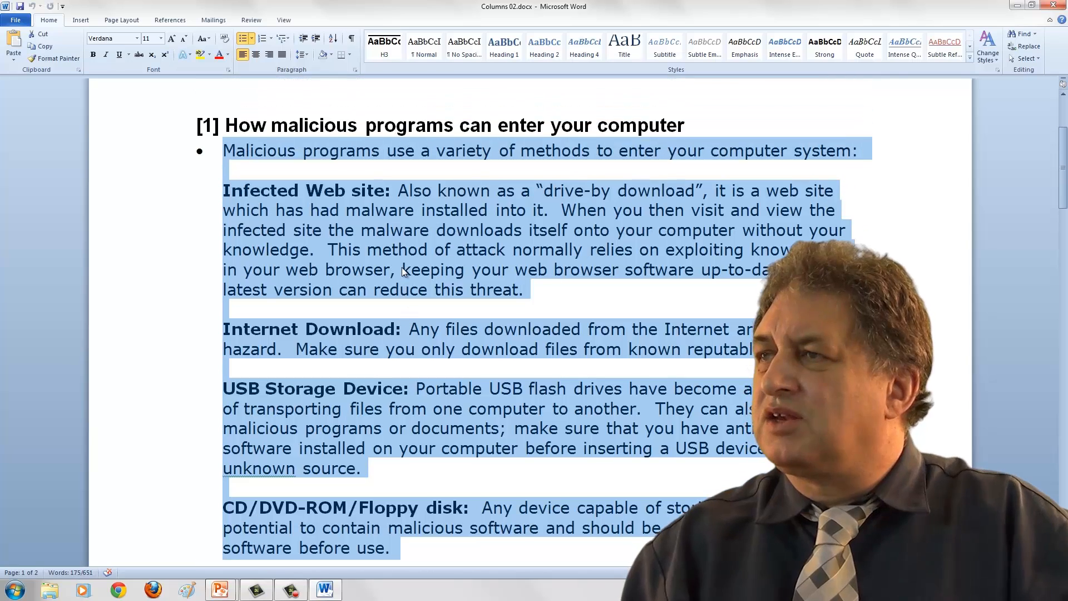
{"action": "scroll", "coordinate": [283, 295], "scroll_direction": "down", "scroll_amount": 3}
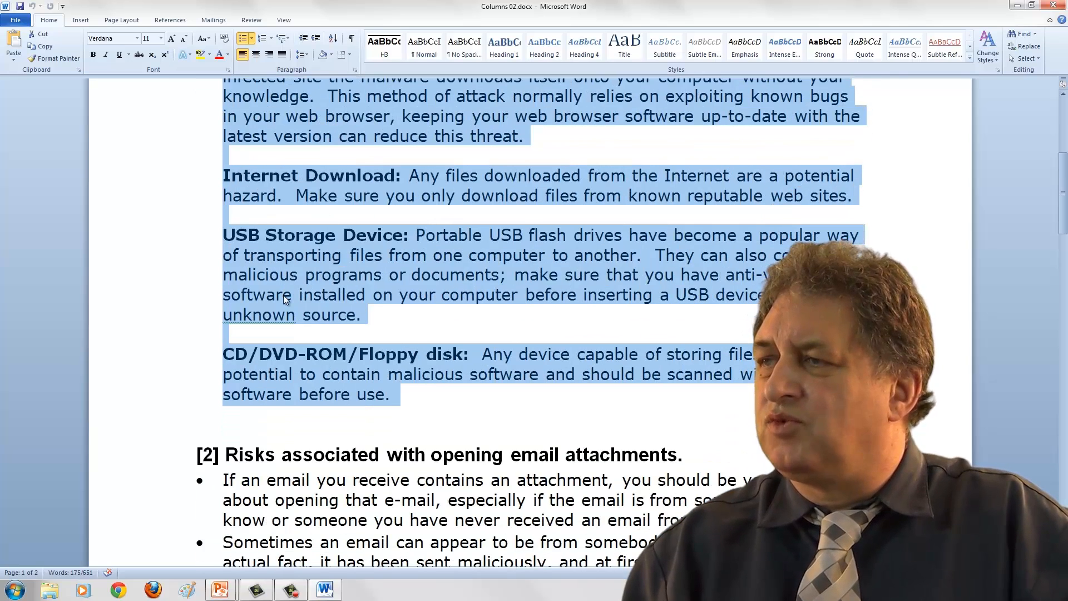
{"action": "scroll", "coordinate": [282, 295], "scroll_direction": "up", "scroll_amount": 3}
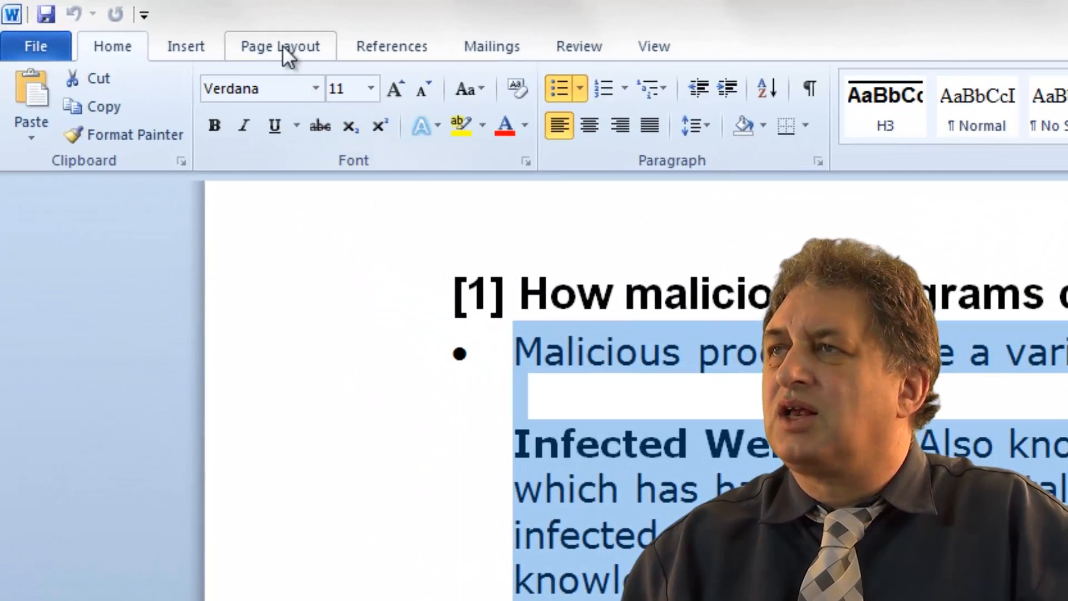
- Lay out only the selected text under heading [1] in two columns
{"action": "left_click", "coordinate": [122, 20]}
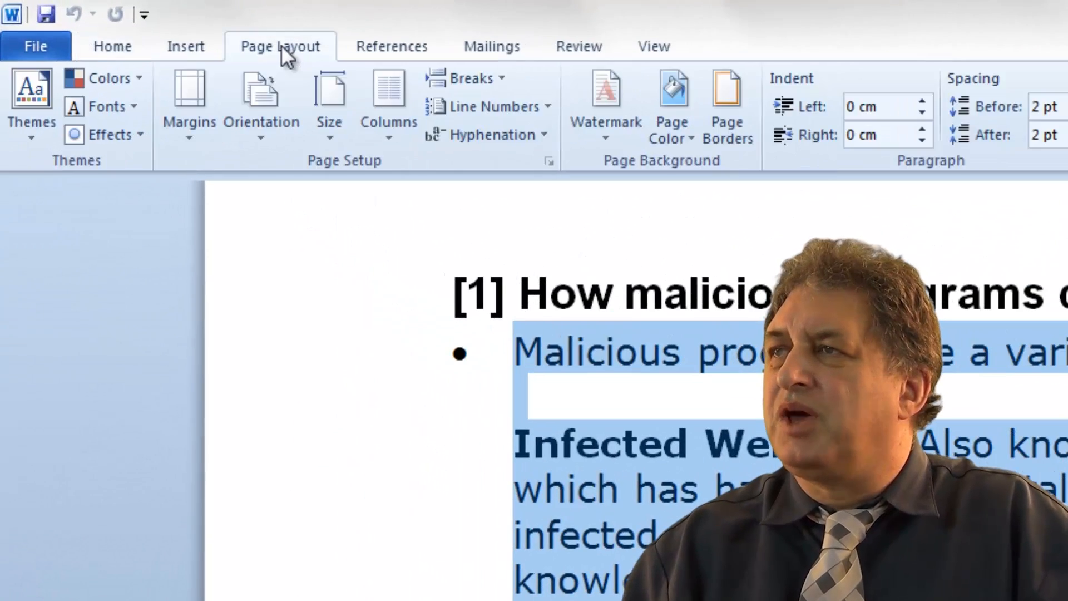
{"action": "left_click", "coordinate": [385, 86]}
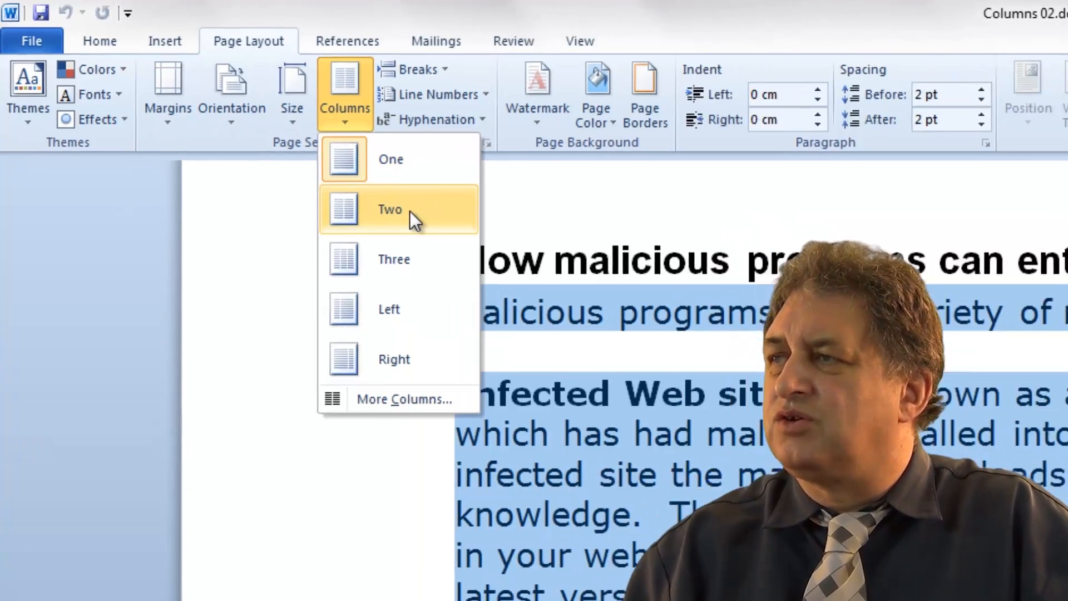
{"action": "left_click", "coordinate": [461, 237]}
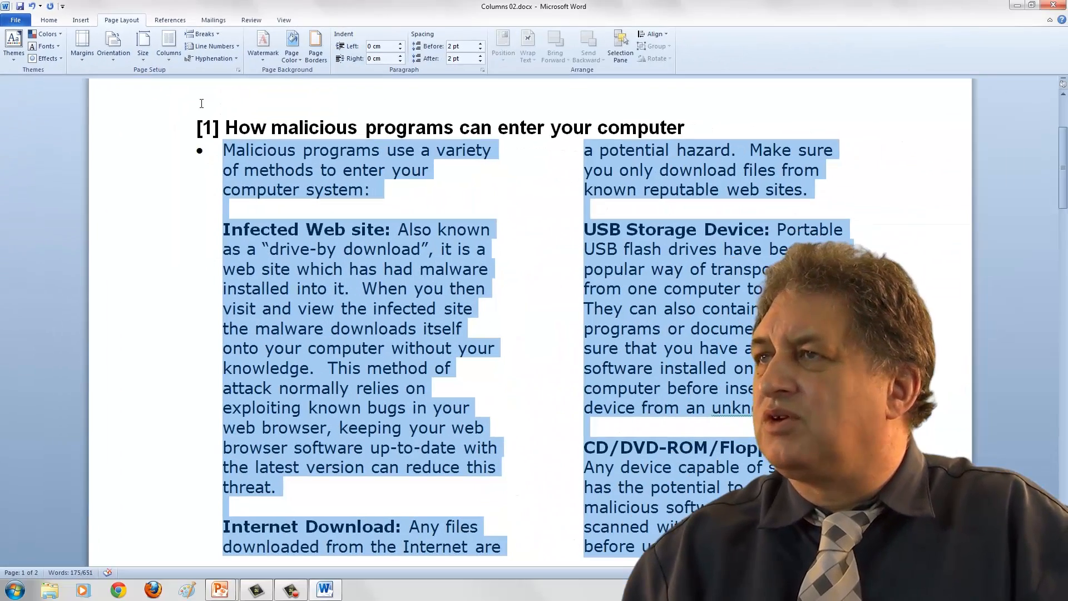
- Try three columns on the selected text under heading [1], and replace that layout with the Left column preset
{"action": "left_click", "coordinate": [169, 46]}
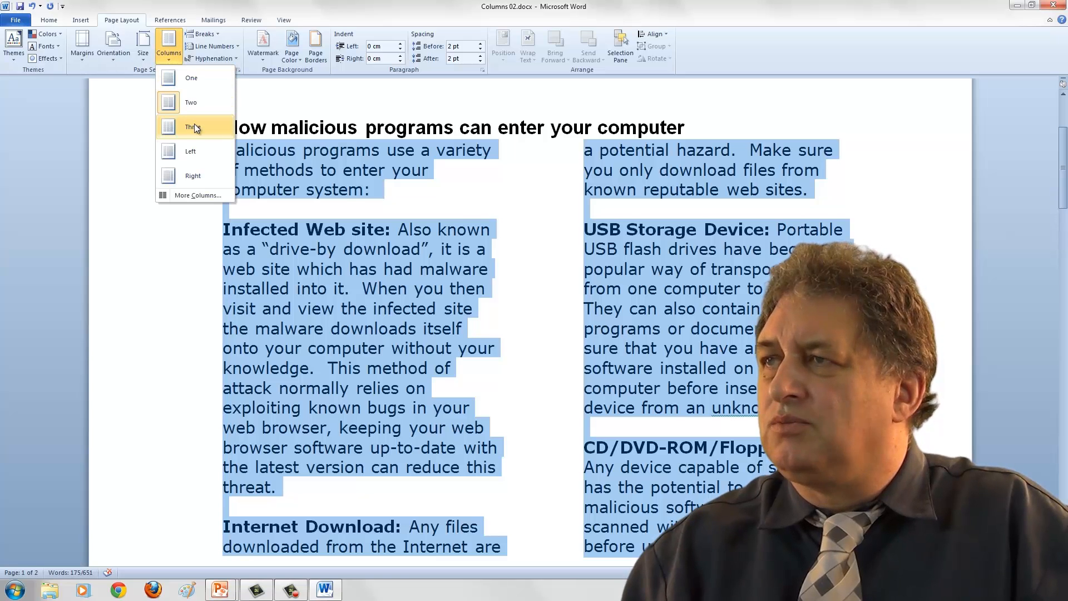
{"action": "left_click", "coordinate": [195, 123]}
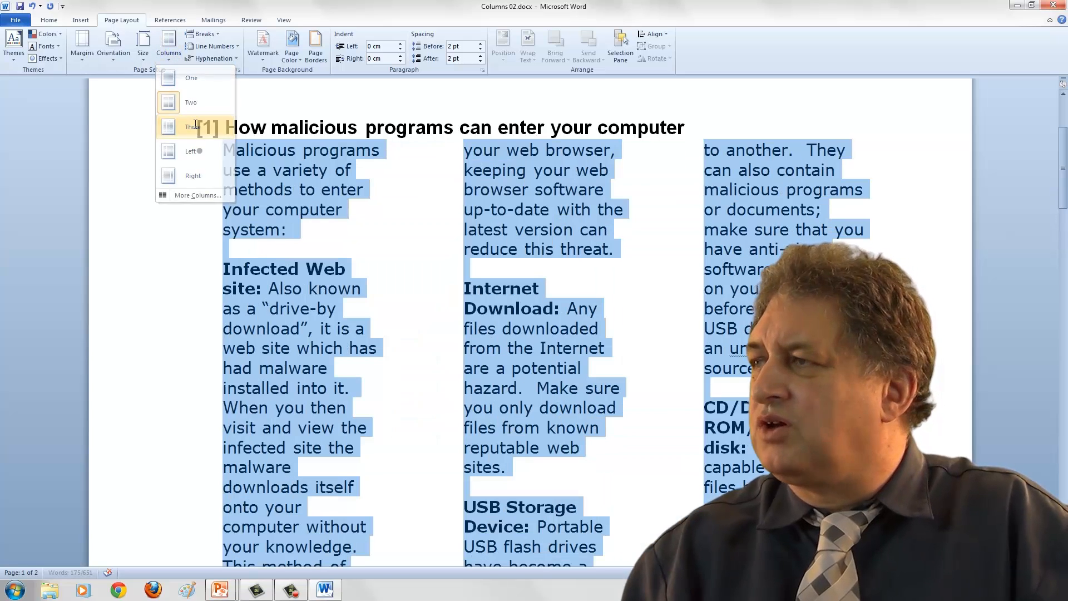
{"action": "left_click", "coordinate": [171, 47]}
{"action": "left_click", "coordinate": [197, 151]}
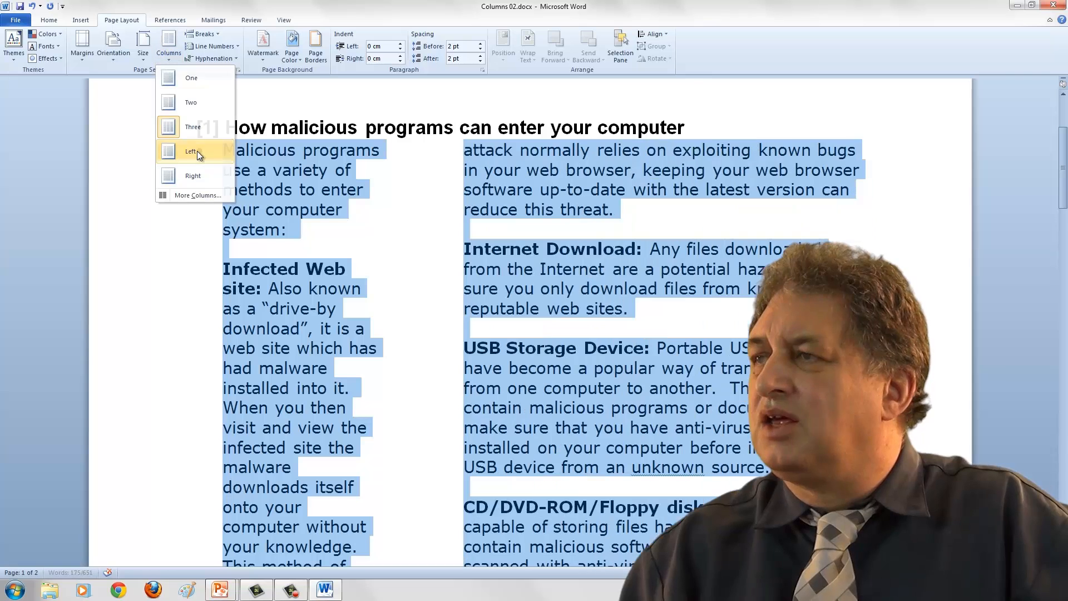
- Try the Right column preset on the selected text under heading [1]
{"action": "left_click", "coordinate": [172, 47]}
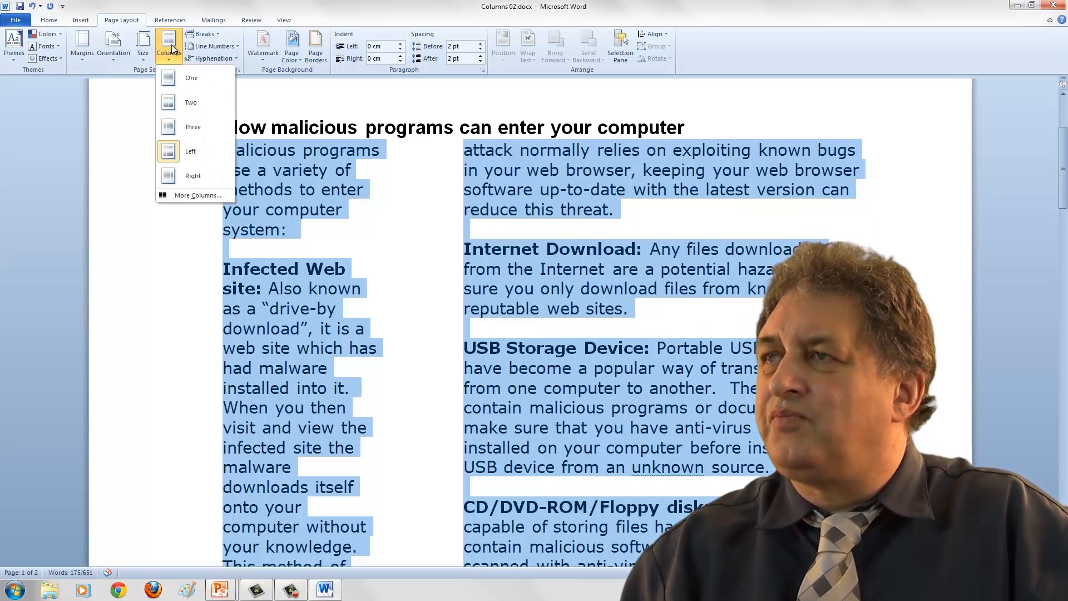
{"action": "left_click", "coordinate": [199, 174]}
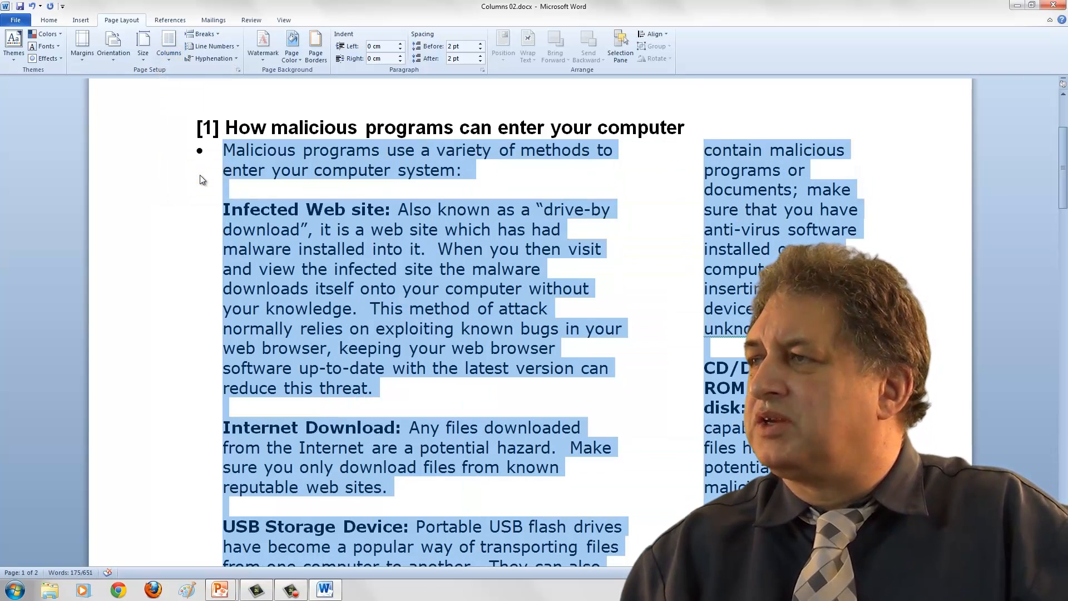
- Lay out the selected text under heading [1] in three columns and check it in the print preview
{"action": "left_click", "coordinate": [170, 47]}
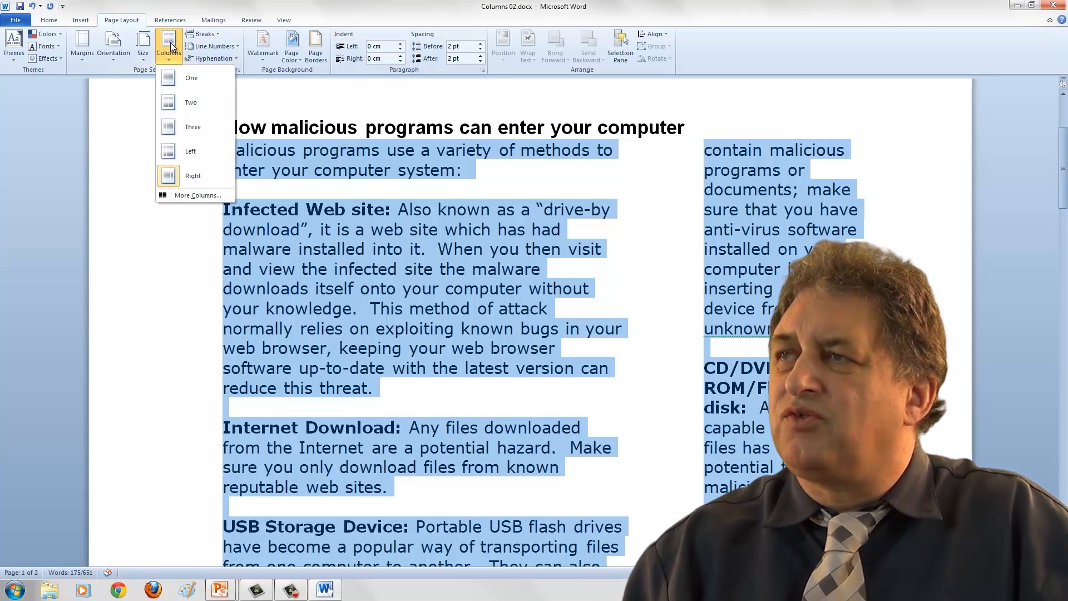
{"action": "left_click", "coordinate": [186, 128]}
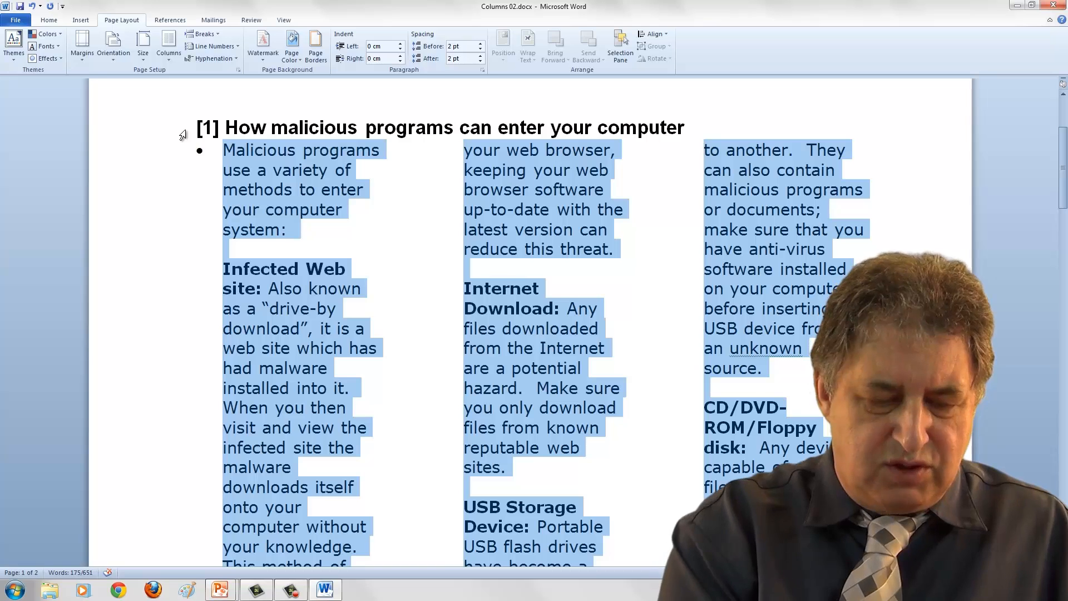
{"action": "key", "text": "ctrl+p"}
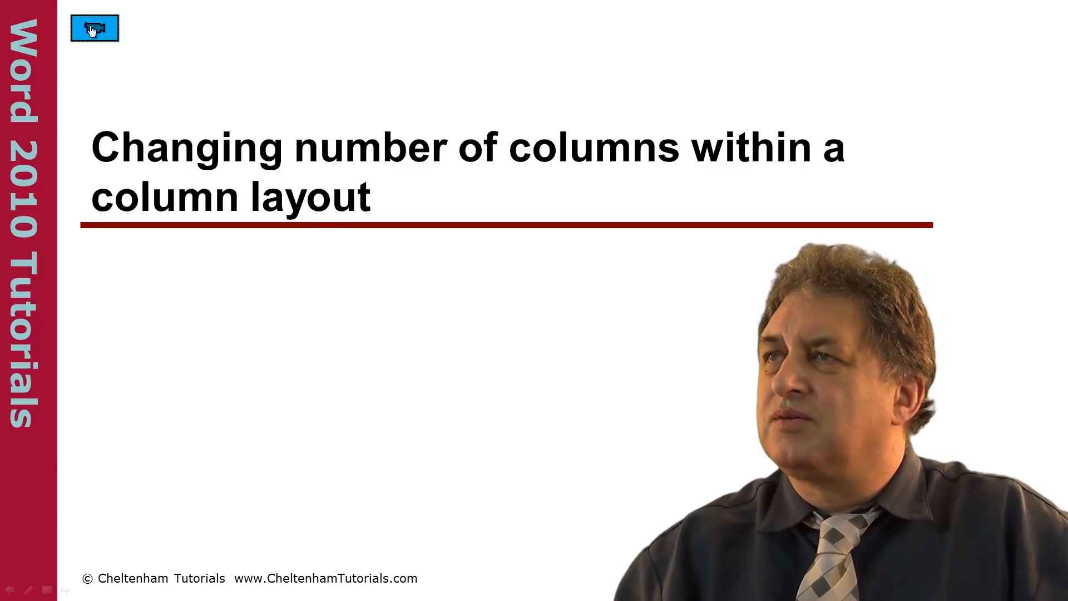
- Open Columns 03.docx and select the body text under heading [1], from "Malicious programs use a variety" through "software before use."
{"action": "left_click", "coordinate": [92, 30]}
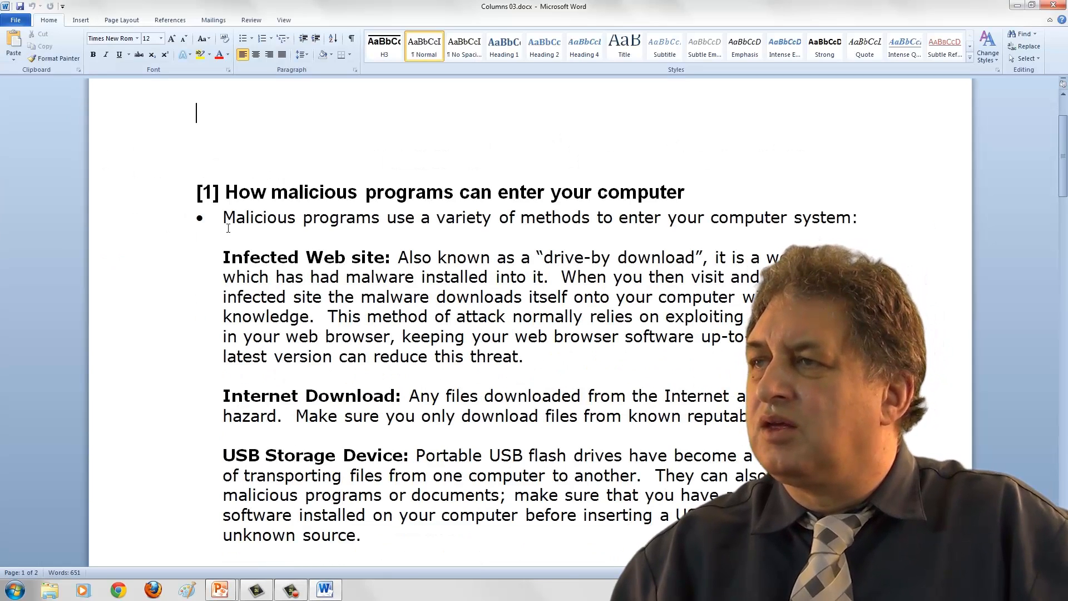
{"action": "left_click", "coordinate": [228, 227]}
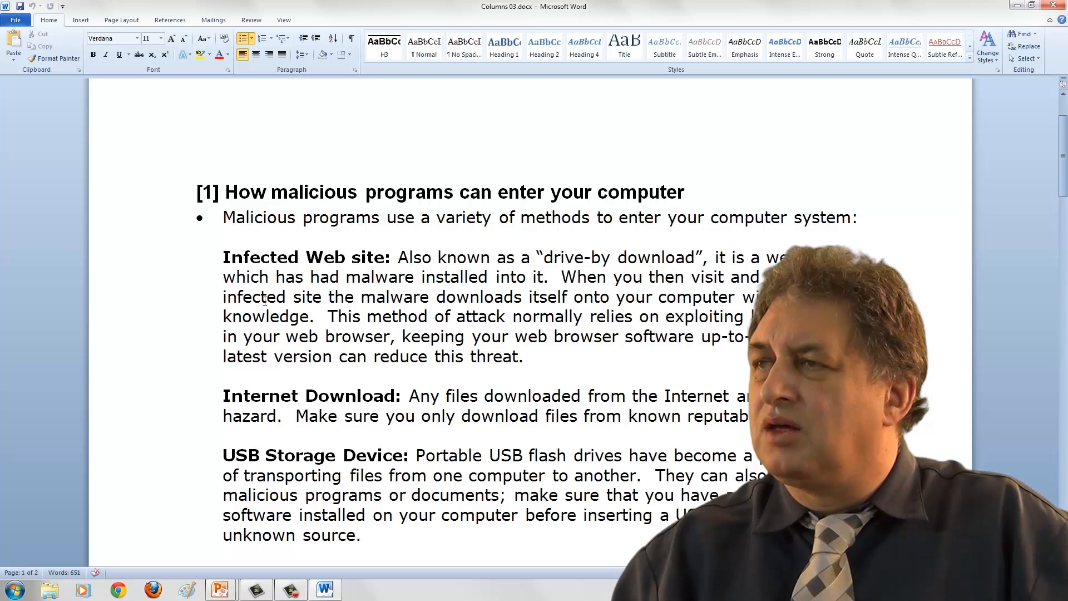
{"action": "left_click_drag", "start_coordinate": [225, 217], "coordinate": [433, 457]}
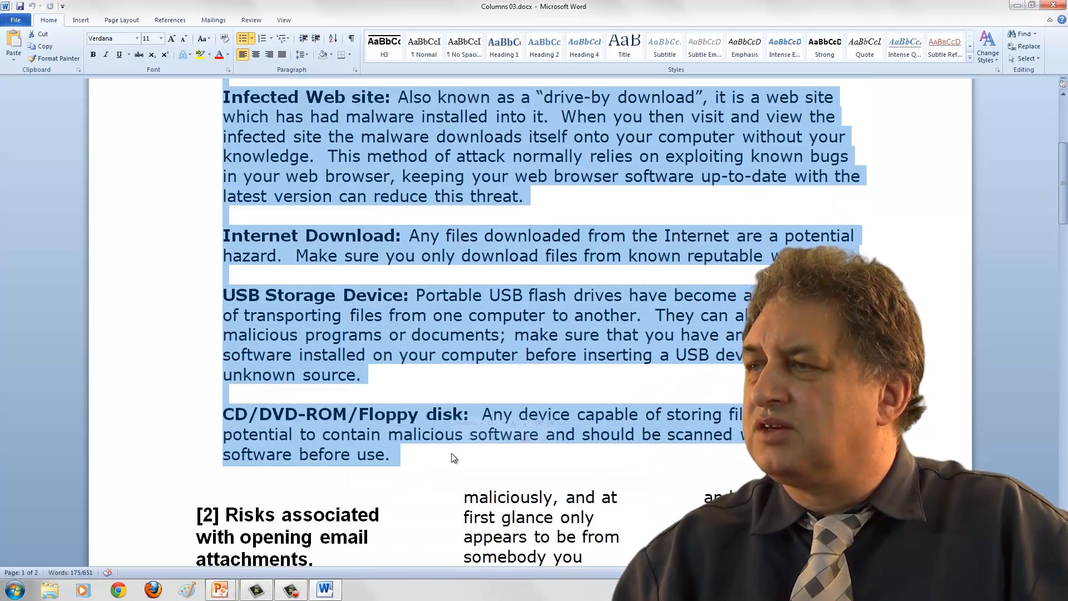
{"action": "scroll", "coordinate": [451, 452], "scroll_direction": "up", "scroll_amount": 3}
{"action": "scroll", "coordinate": [452, 453], "scroll_direction": "up", "scroll_amount": 1}
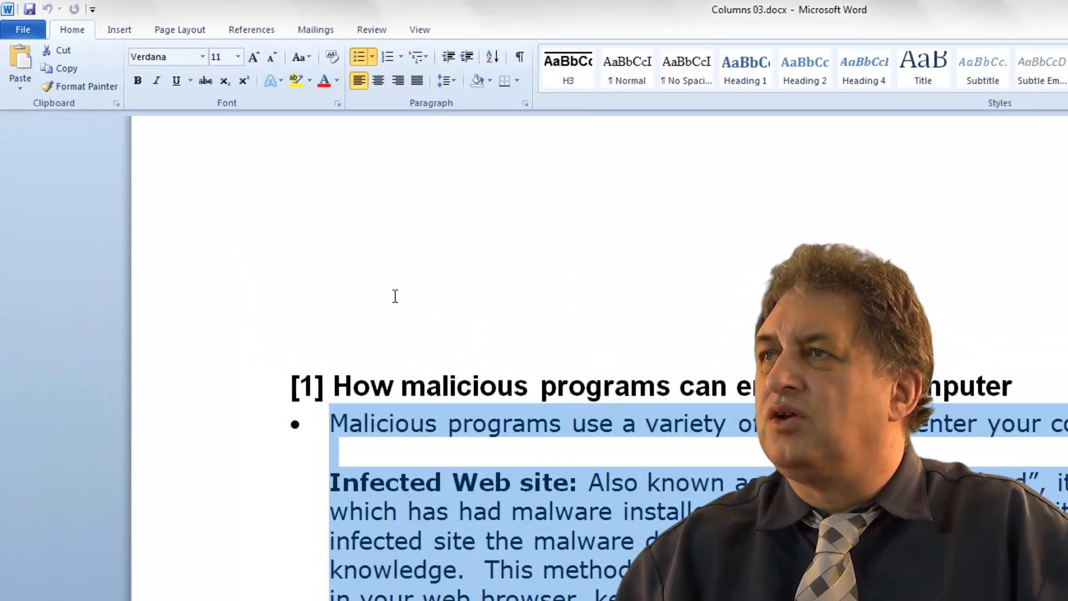
- Try three columns and the Left column preset on the selected text under heading [1] in Columns 03.docx
{"action": "left_click", "coordinate": [223, 42]}
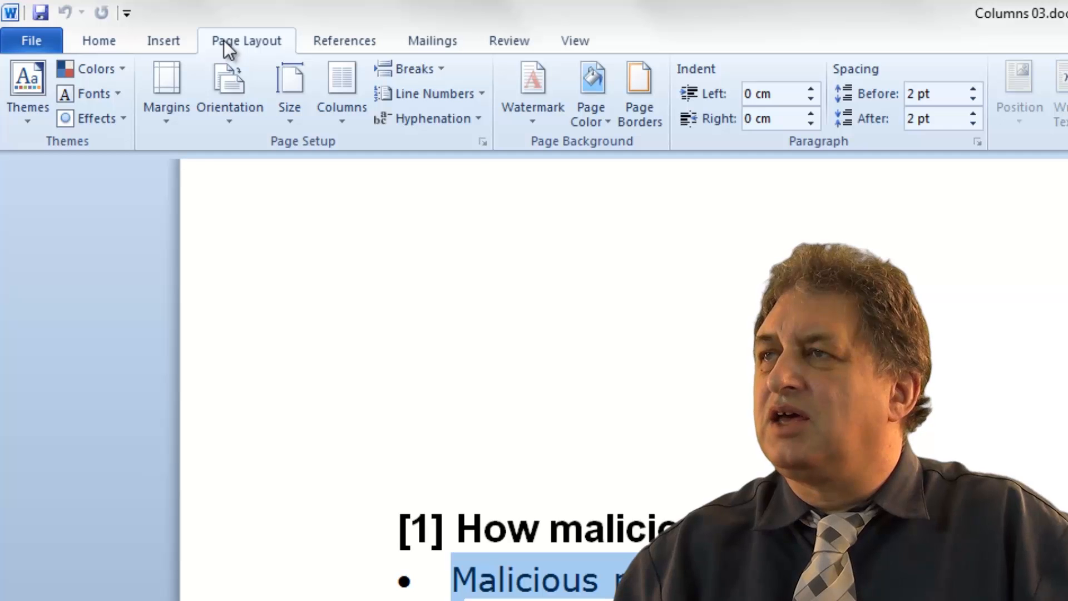
{"action": "left_click", "coordinate": [345, 86]}
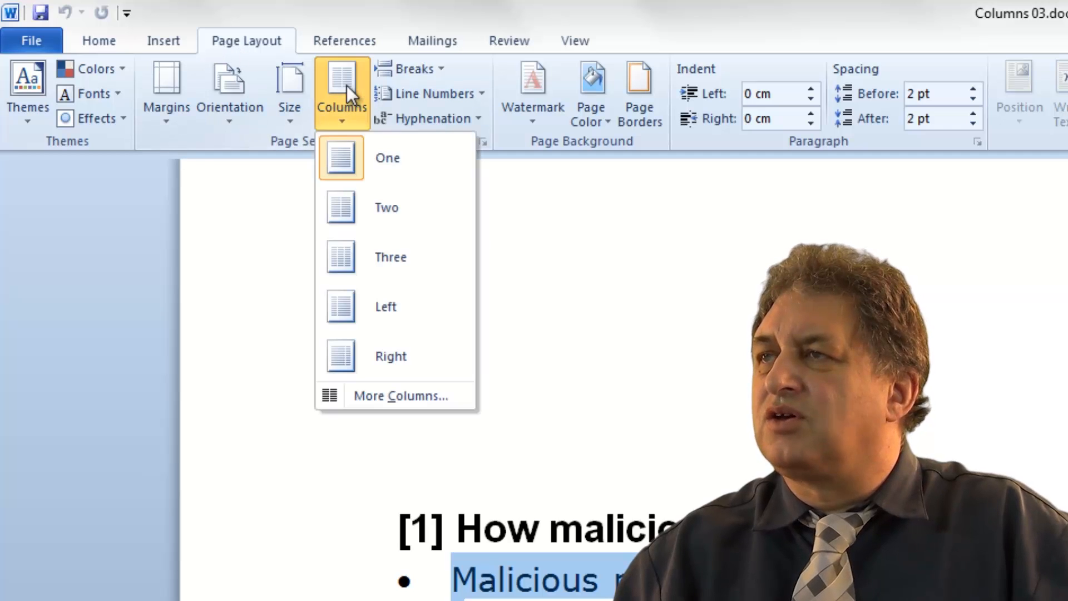
{"action": "left_click", "coordinate": [404, 257]}
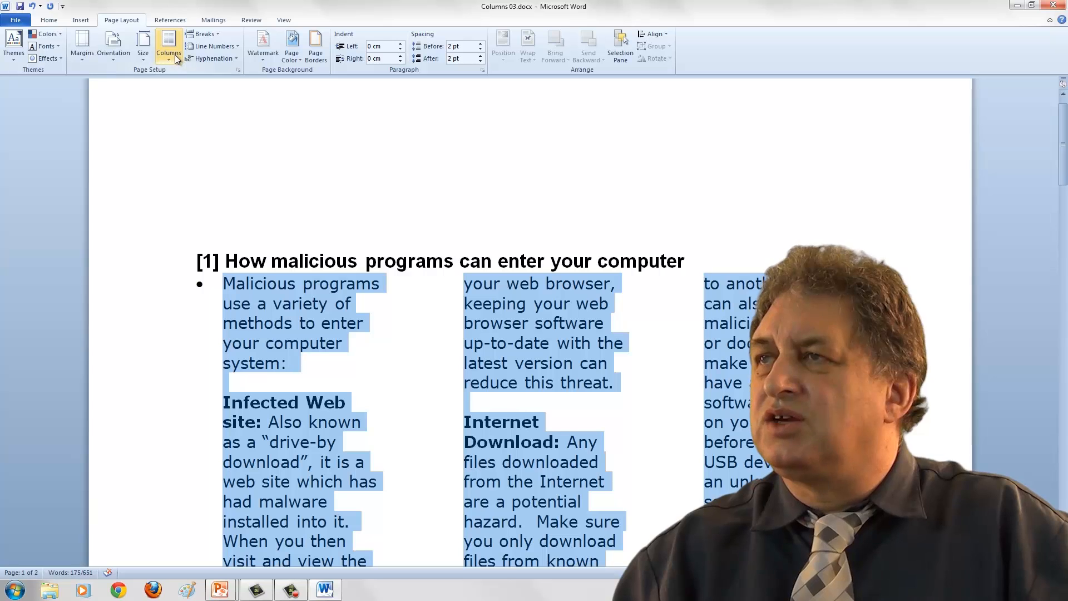
{"action": "left_click", "coordinate": [169, 56]}
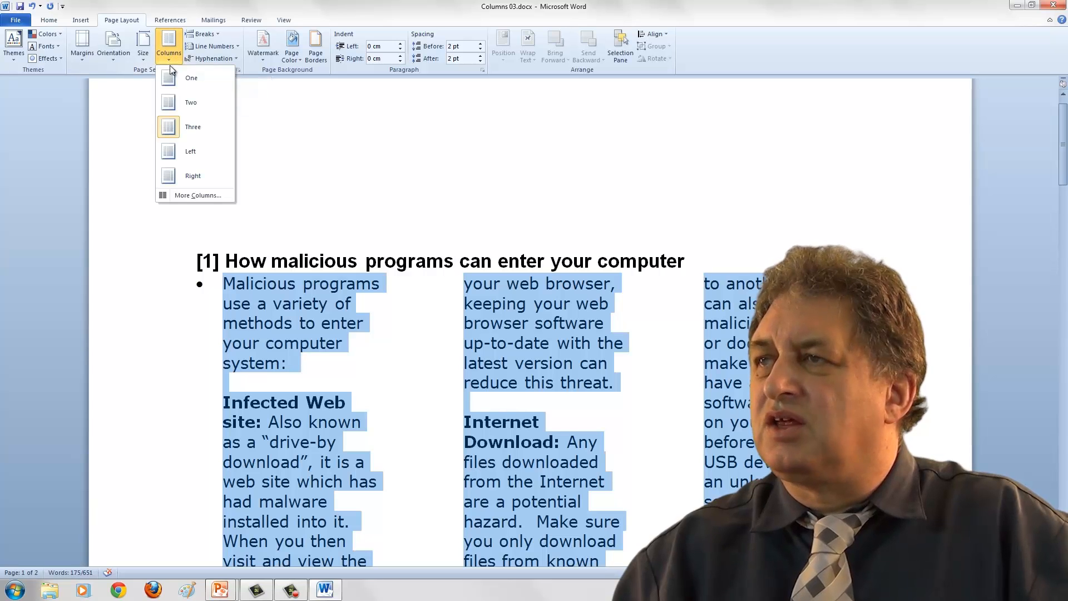
{"action": "left_click", "coordinate": [192, 154]}
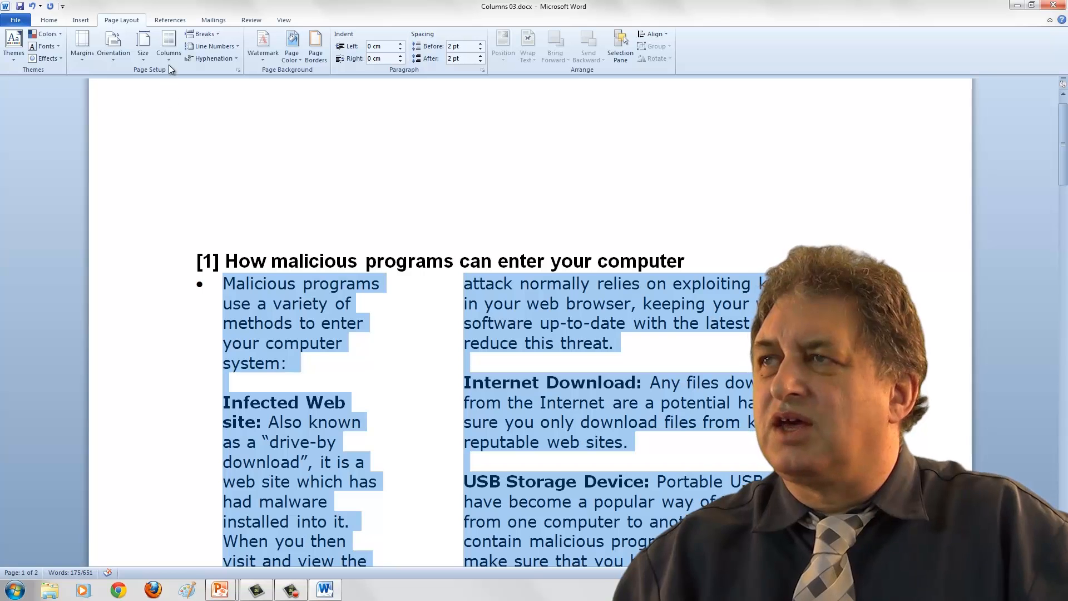
- Apply the Right column preset to the selected text under heading [1] in Columns 03.docx
{"action": "left_click", "coordinate": [169, 53]}
{"action": "left_click", "coordinate": [192, 177]}
{"action": "left_click", "coordinate": [193, 177]}
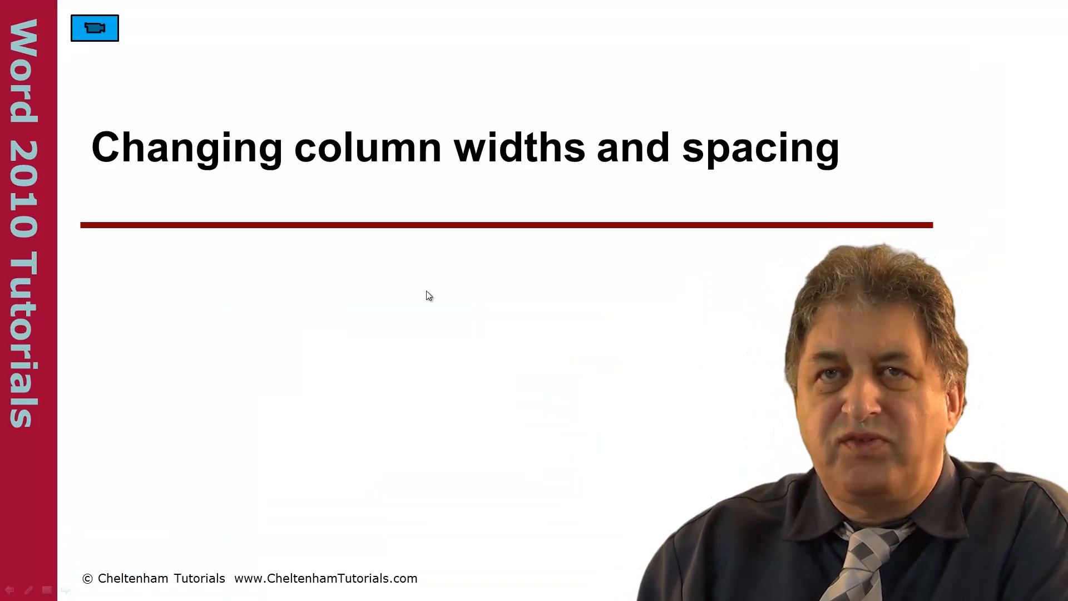
- Open Columns 04.docx, review its three-column layout in the print preview, and return to the document
{"action": "left_click", "coordinate": [94, 27]}
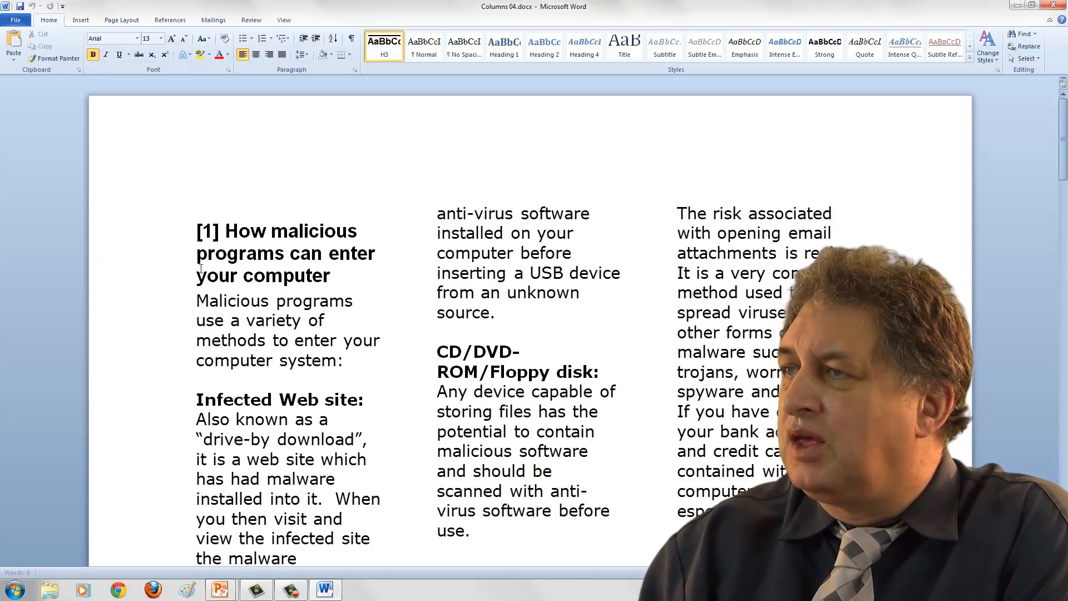
{"action": "scroll", "coordinate": [201, 268], "scroll_direction": "down", "scroll_amount": 5}
{"action": "scroll", "coordinate": [201, 268], "scroll_direction": "up", "scroll_amount": 3}
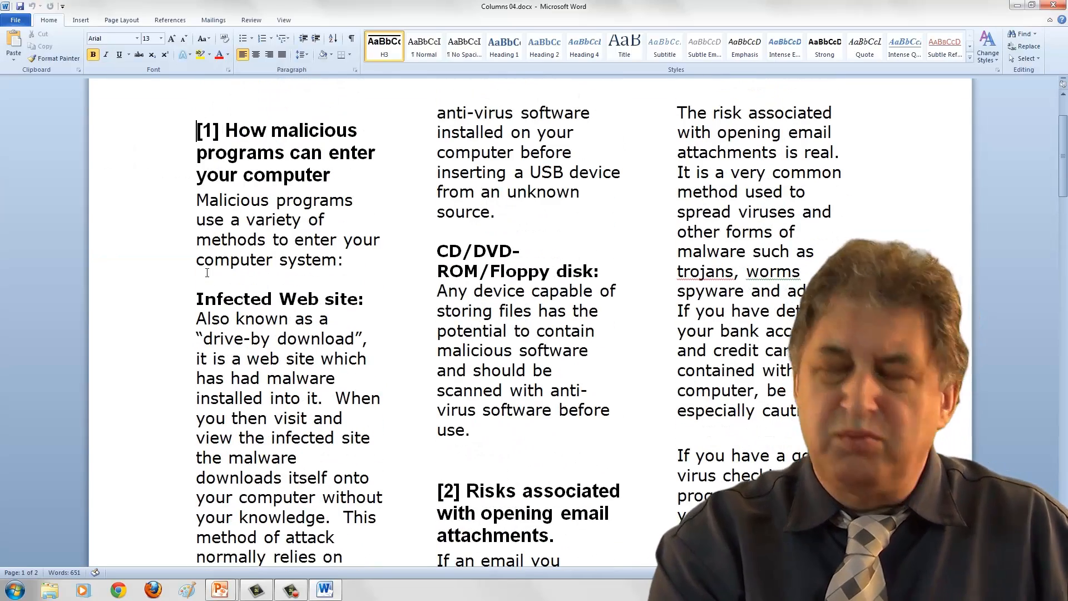
{"action": "key", "text": "ctrl+p"}
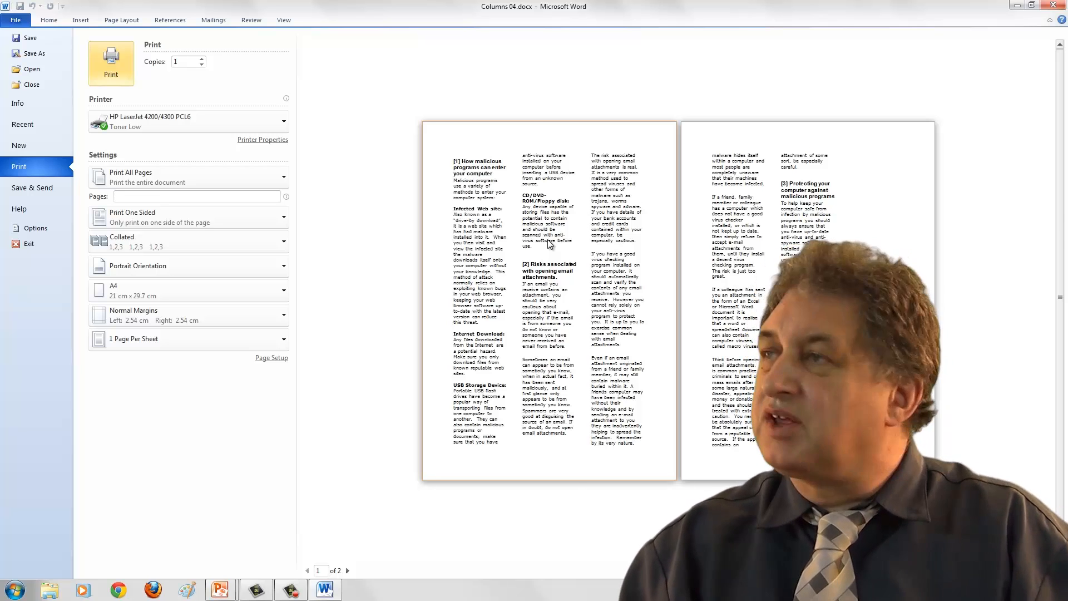
{"action": "key", "text": "Escape"}
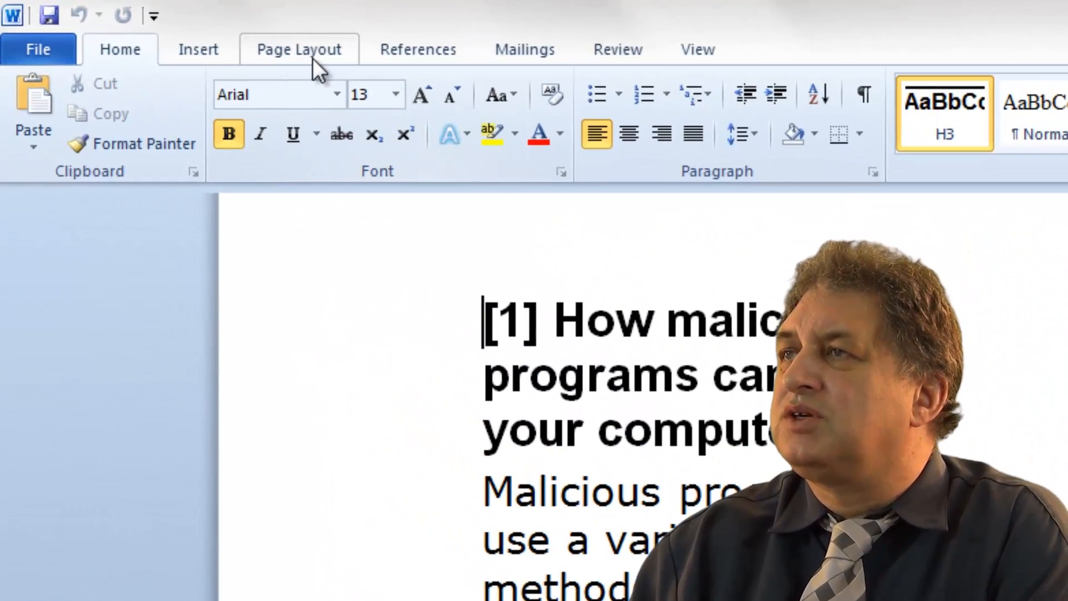
- In the detailed column settings for the whole document, turn off equal column width and set column 1's width to 5.1 cm
{"action": "left_click", "coordinate": [305, 54]}
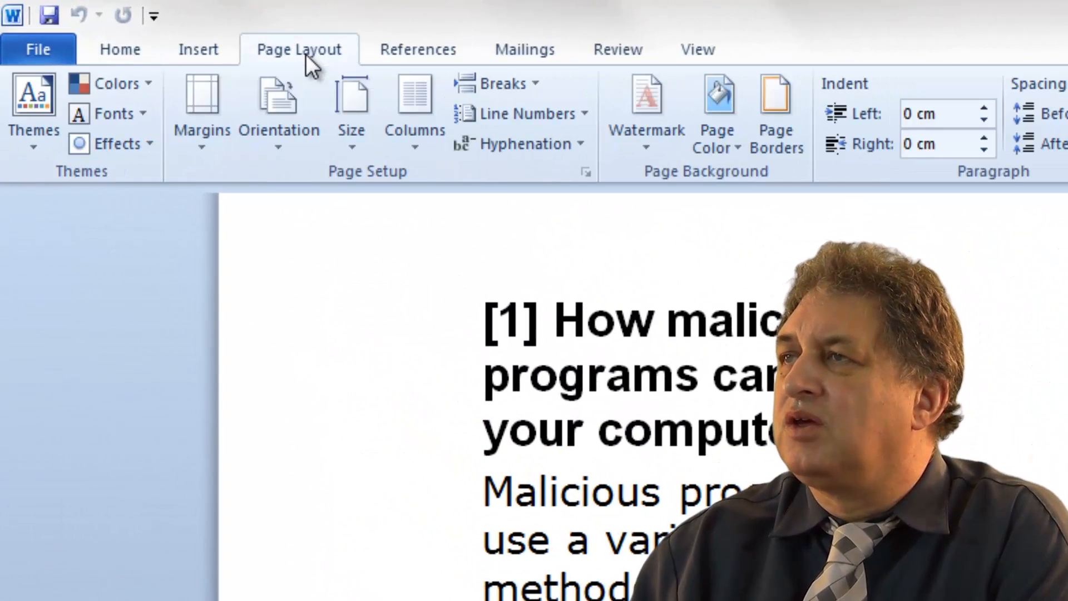
{"action": "left_click", "coordinate": [415, 100]}
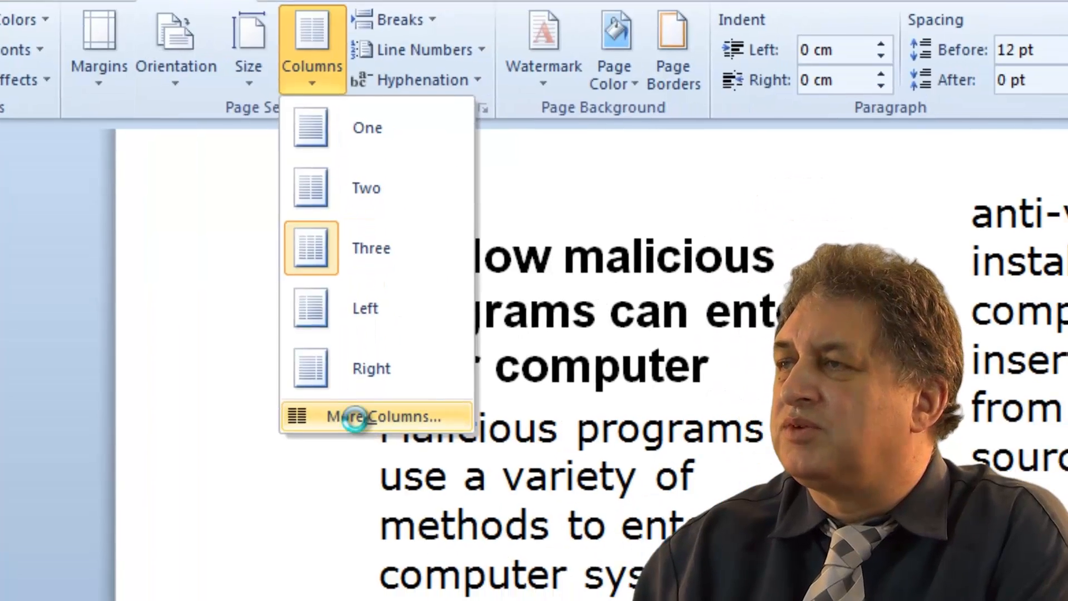
{"action": "left_click", "coordinate": [458, 482]}
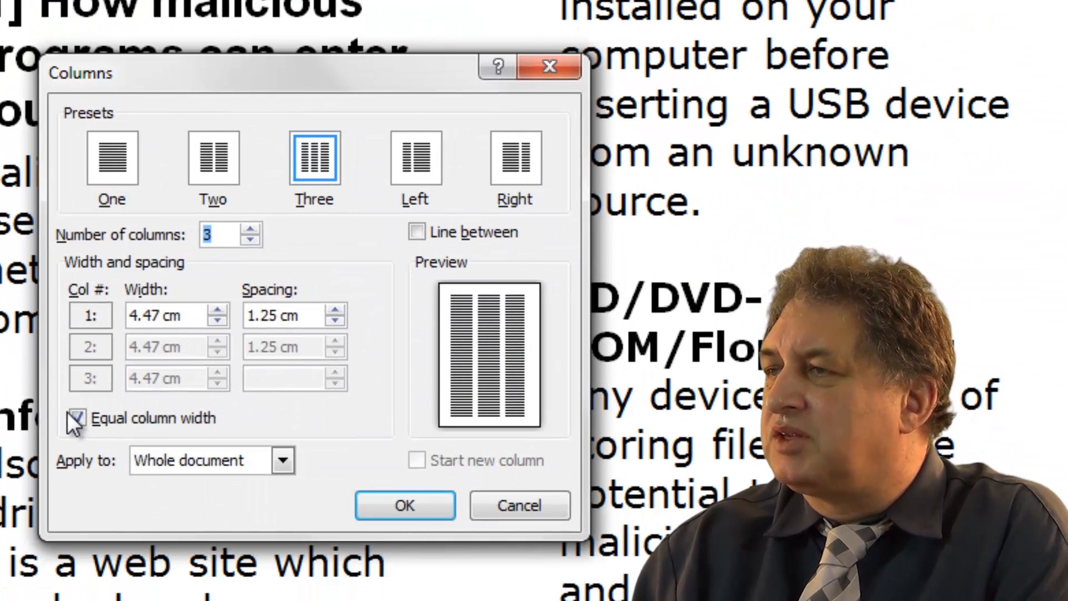
{"action": "left_click", "coordinate": [78, 419]}
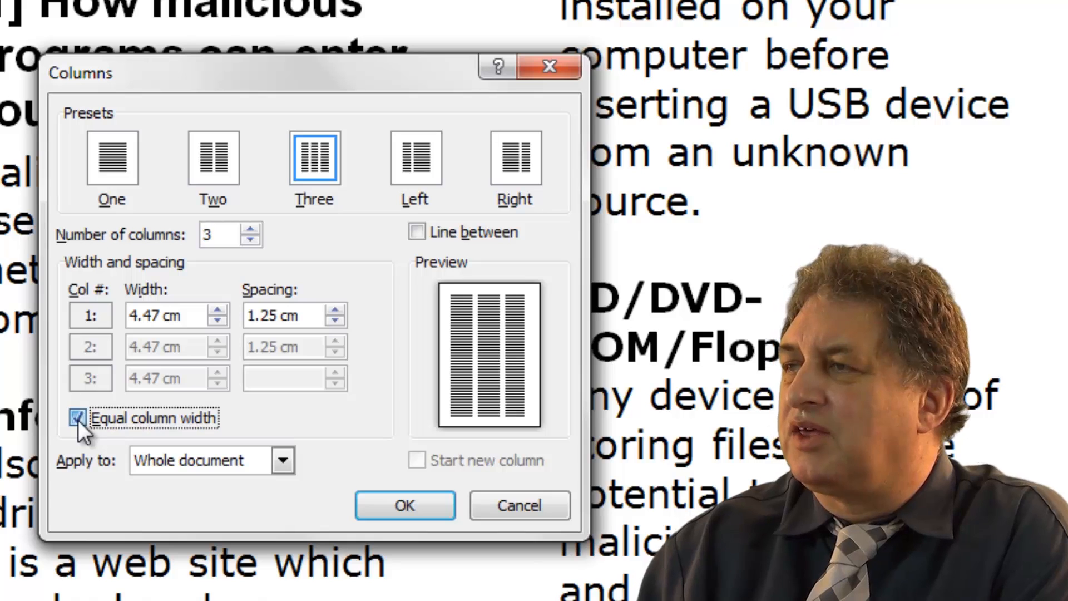
{"action": "left_click", "coordinate": [216, 311]}
{"action": "left_click", "coordinate": [215, 311]}
{"action": "left_click", "coordinate": [216, 311]}
{"action": "left_click", "coordinate": [215, 311]}
{"action": "left_click", "coordinate": [216, 310]}
{"action": "left_click", "coordinate": [216, 311]}
{"action": "left_click", "coordinate": [216, 311]}
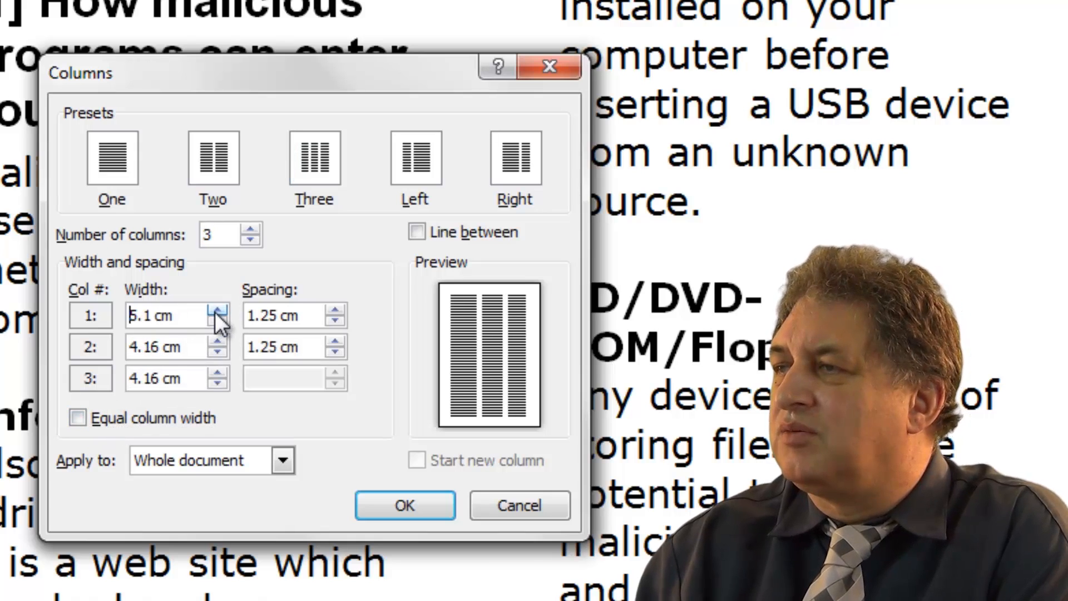
- Set the width of column 2 to 3.6 cm
{"action": "left_click", "coordinate": [218, 351]}
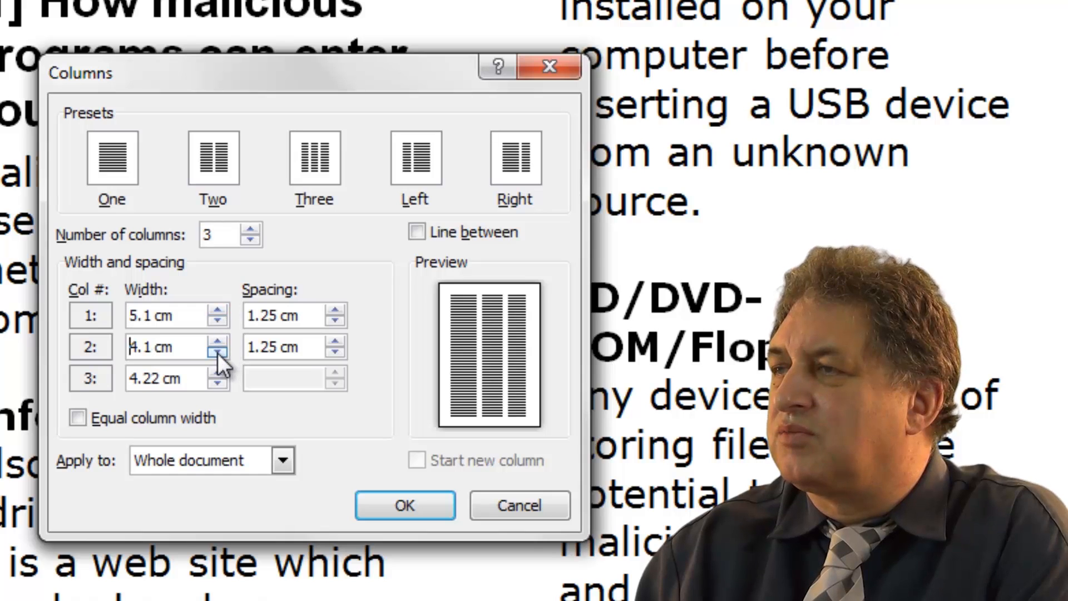
{"action": "left_click", "coordinate": [218, 351]}
{"action": "left_click", "coordinate": [218, 351]}
{"action": "left_click", "coordinate": [218, 351]}
{"action": "left_click", "coordinate": [218, 351]}
{"action": "left_click", "coordinate": [218, 352]}
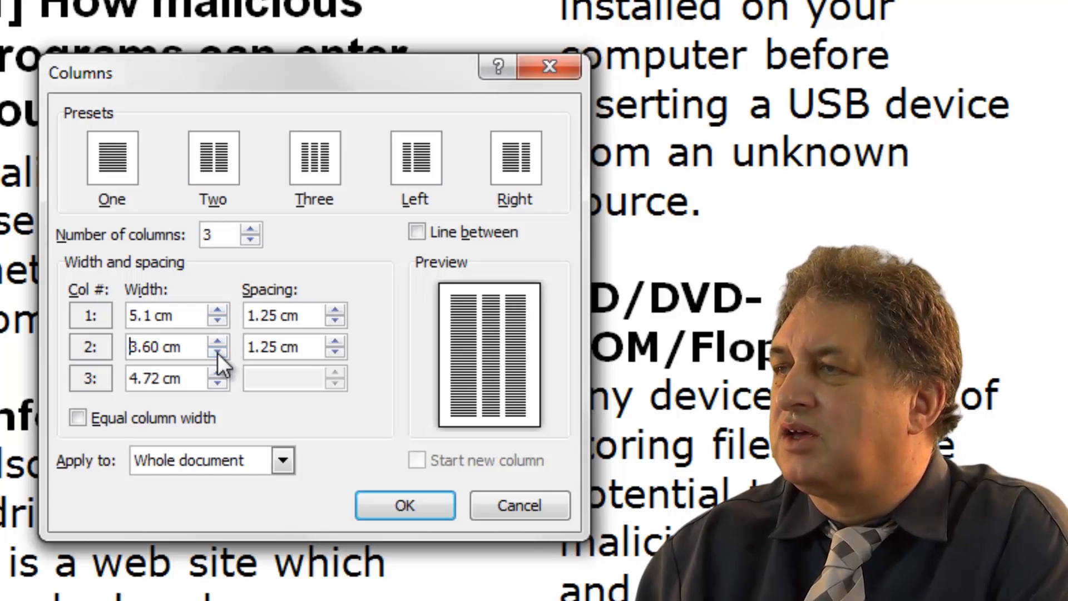
- Set the width of column 3 to 4.3 cm
{"action": "left_click", "coordinate": [221, 383]}
{"action": "left_click", "coordinate": [222, 384]}
{"action": "left_click", "coordinate": [221, 384]}
{"action": "left_click", "coordinate": [221, 383]}
{"action": "left_click", "coordinate": [221, 384]}
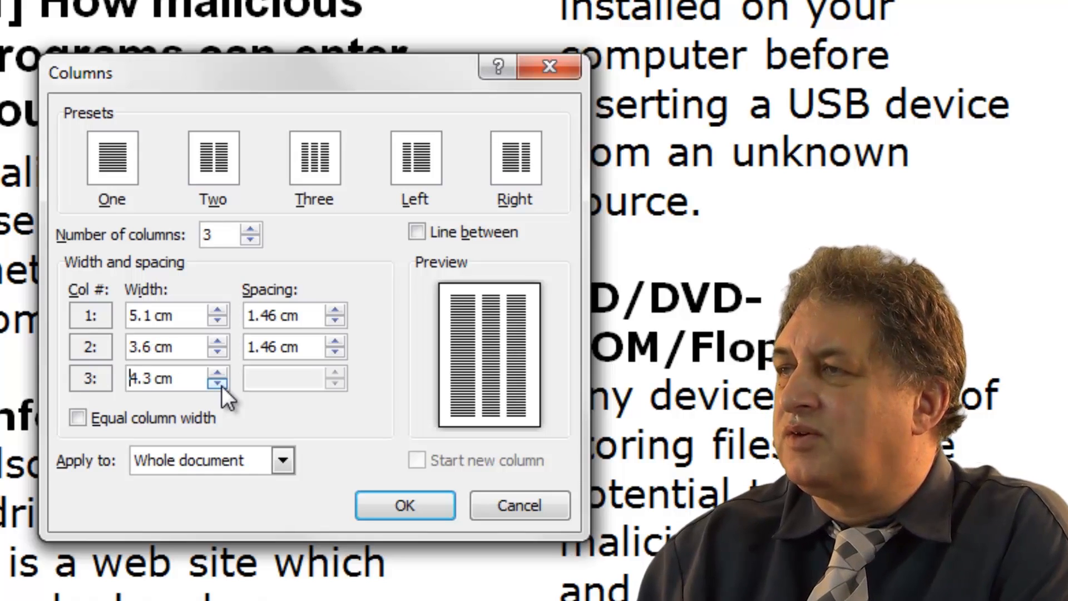
- Set the spacing after column 1 to 2.9 cm and apply the custom columns to the whole document
{"action": "left_click", "coordinate": [335, 310]}
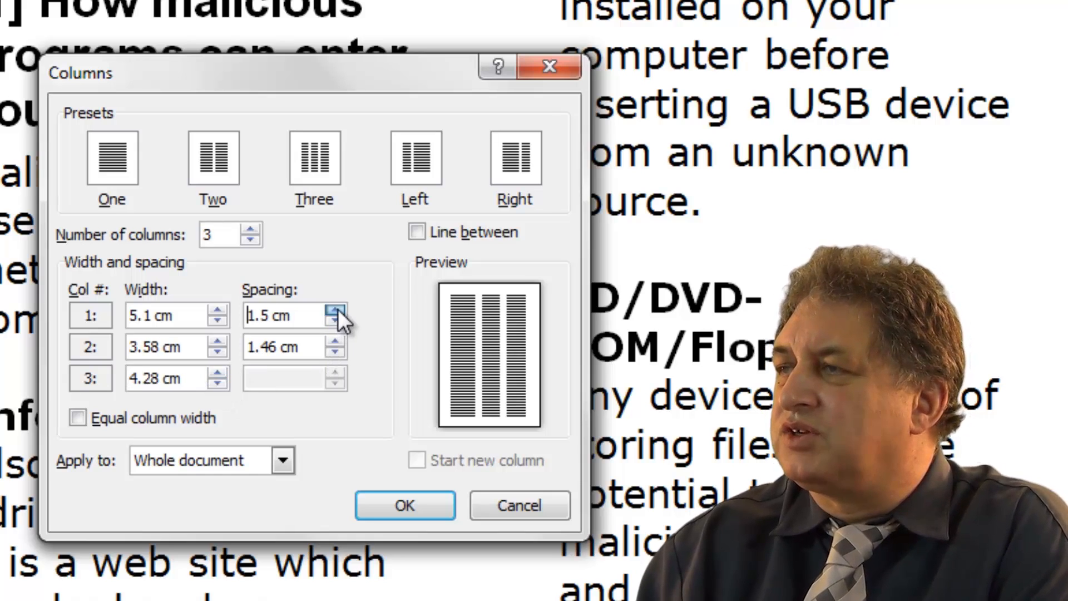
{"action": "left_click", "coordinate": [336, 310]}
{"action": "left_click", "coordinate": [335, 311]}
{"action": "left_click", "coordinate": [336, 310]}
{"action": "left_click", "coordinate": [335, 310]}
{"action": "left_click", "coordinate": [335, 310]}
{"action": "left_click", "coordinate": [335, 310]}
{"action": "left_click", "coordinate": [335, 310]}
{"action": "left_click", "coordinate": [335, 310]}
{"action": "left_click", "coordinate": [336, 310]}
{"action": "left_click", "coordinate": [336, 310]}
{"action": "left_click", "coordinate": [336, 310]}
{"action": "left_click", "coordinate": [335, 311]}
{"action": "left_click", "coordinate": [336, 311]}
{"action": "left_click", "coordinate": [335, 310]}
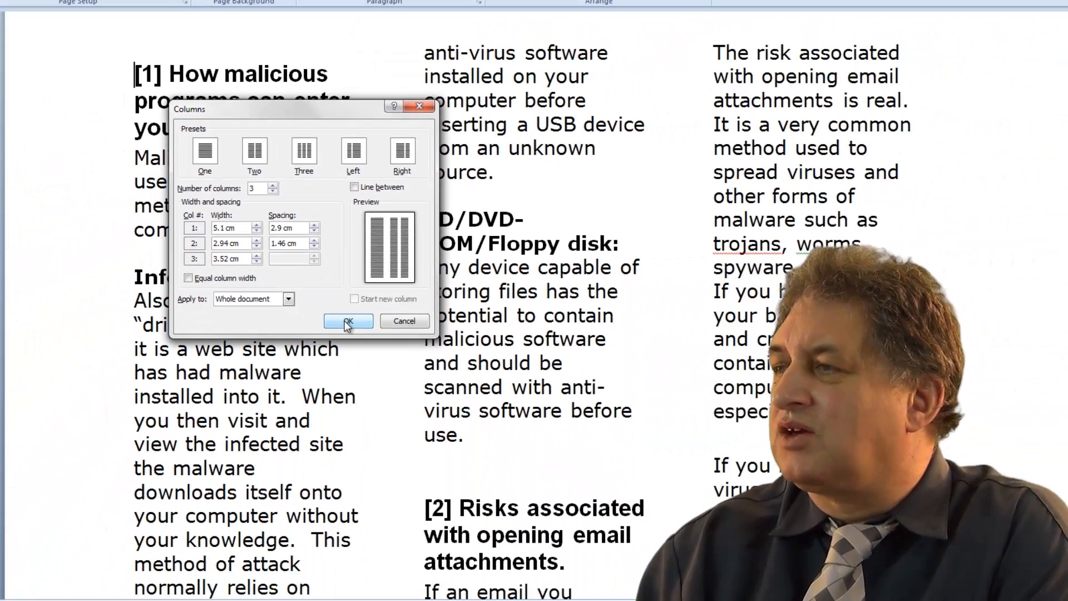
{"action": "left_click", "coordinate": [348, 322]}
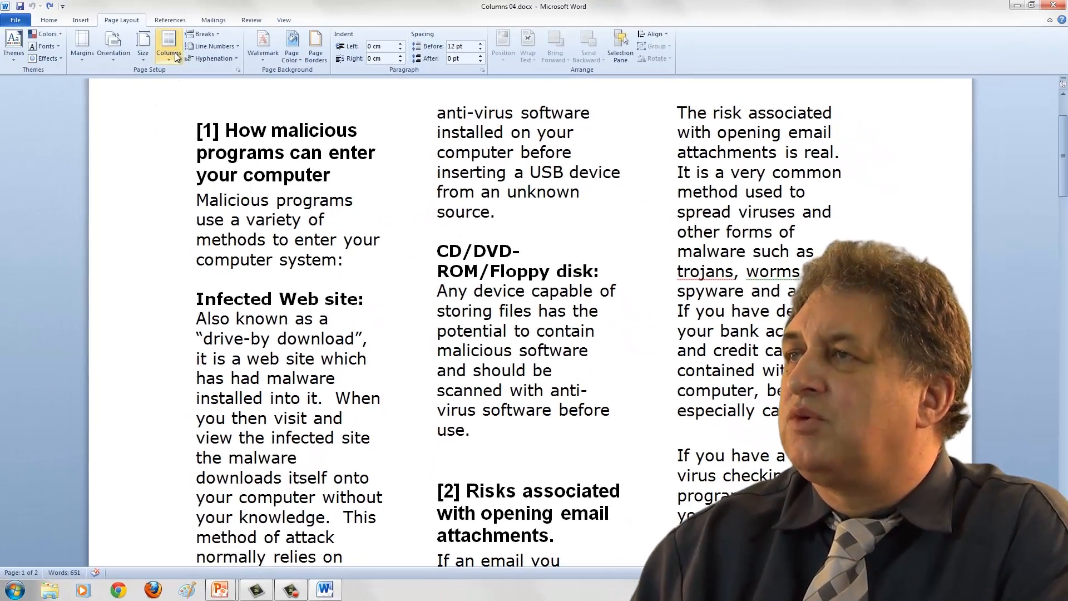
- In the detailed column settings of the three-column layout, turn off equal column width and set column 1's width to 3.7 cm
{"action": "left_click", "coordinate": [168, 45]}
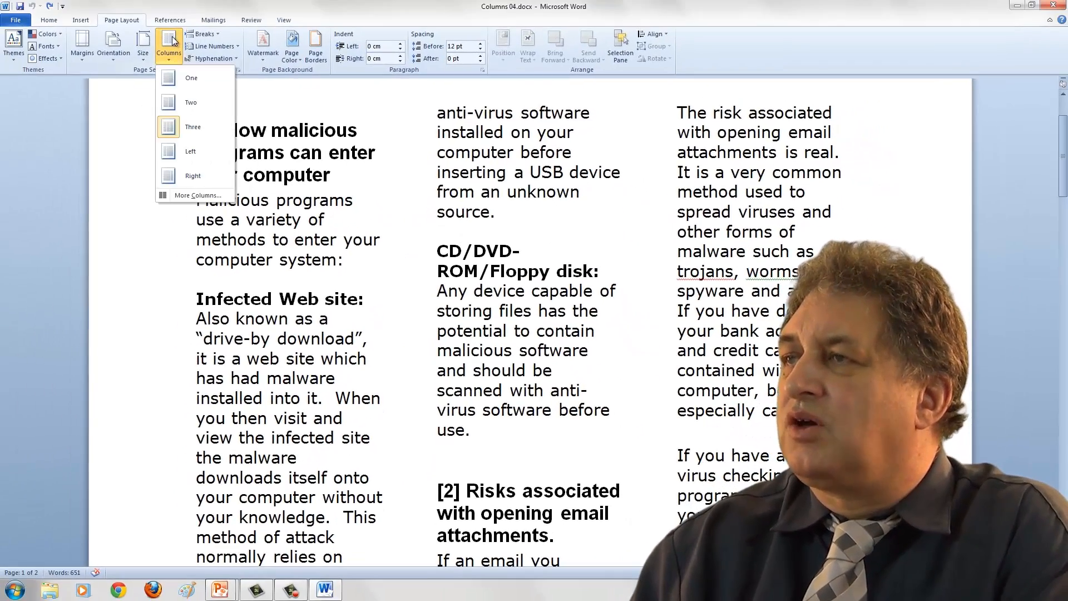
{"action": "left_click", "coordinate": [199, 195]}
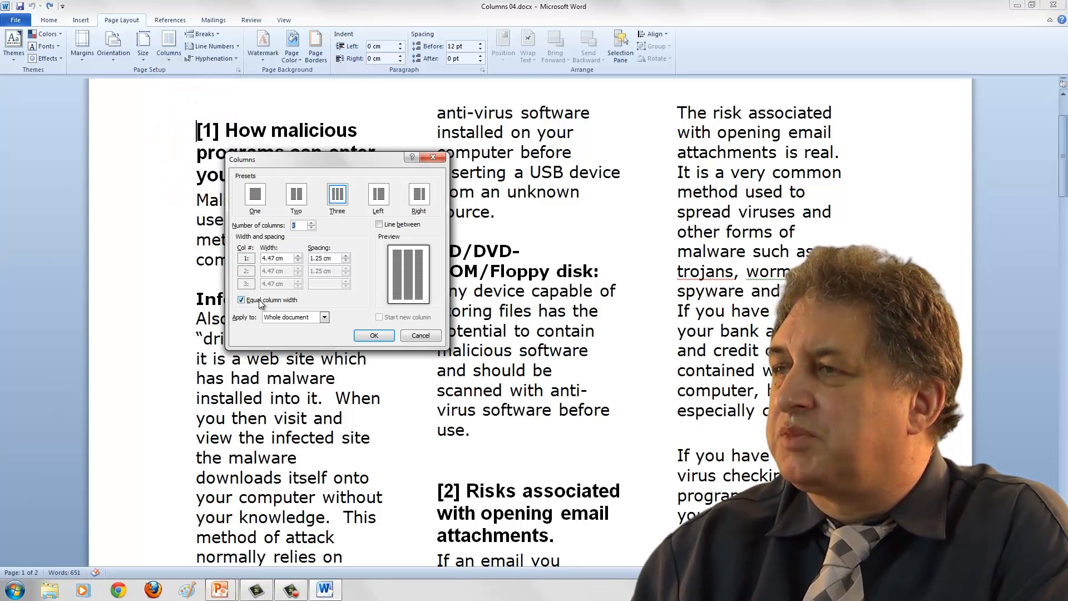
{"action": "left_click", "coordinate": [242, 300]}
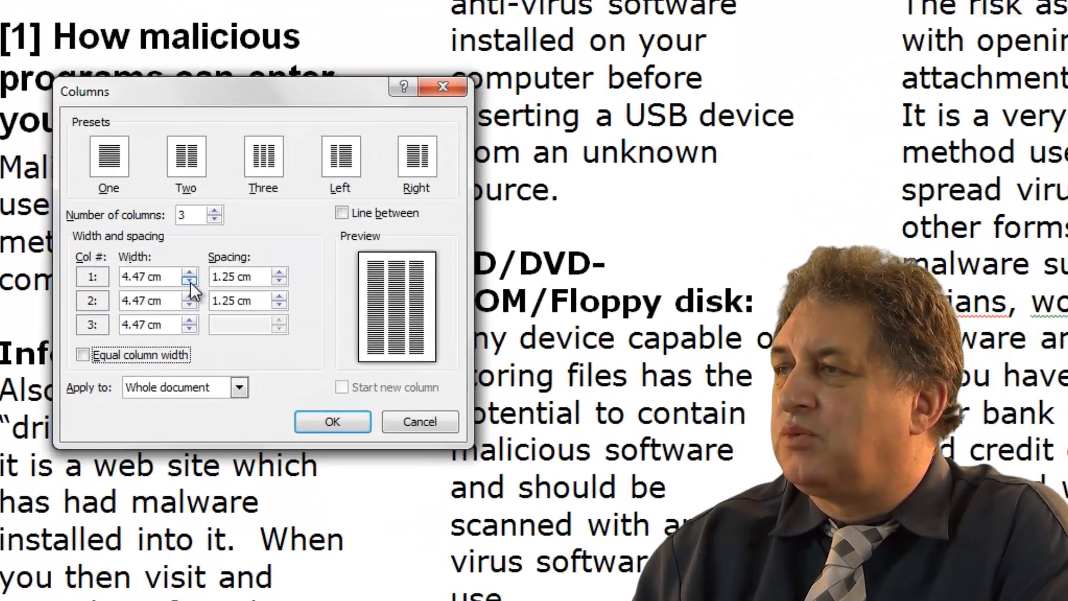
{"action": "left_click", "coordinate": [190, 283]}
{"action": "left_click", "coordinate": [190, 282]}
{"action": "left_click", "coordinate": [190, 282]}
{"action": "left_click", "coordinate": [191, 282]}
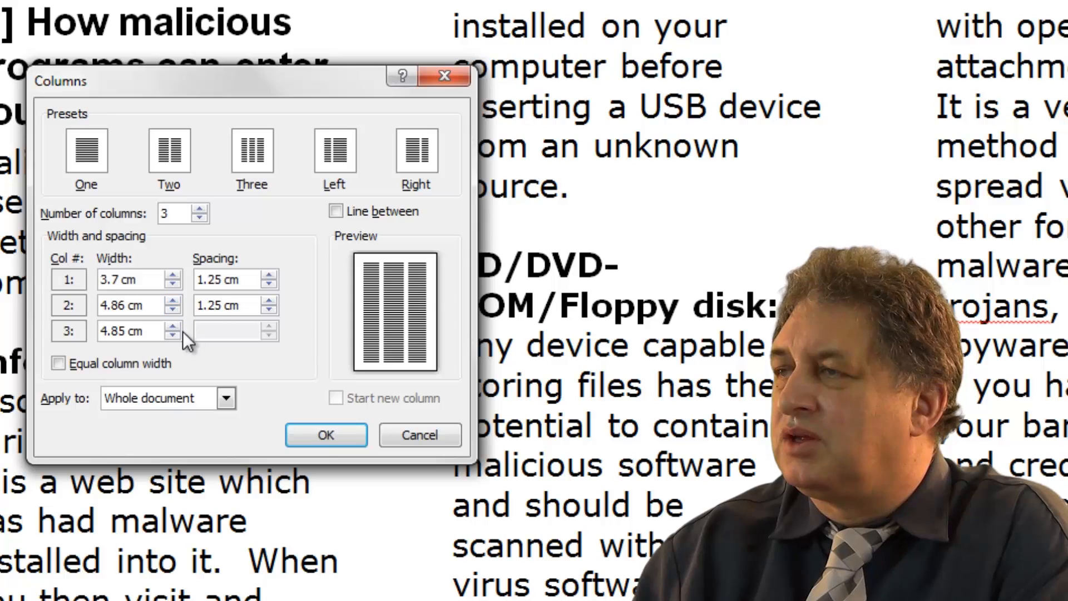
- Set the spacing after column 2 to 2.6 cm
{"action": "left_click", "coordinate": [270, 302]}
{"action": "left_click", "coordinate": [270, 302]}
{"action": "left_click", "coordinate": [270, 302]}
{"action": "left_click", "coordinate": [270, 302]}
{"action": "left_click", "coordinate": [270, 302]}
{"action": "left_click", "coordinate": [270, 302]}
{"action": "left_click", "coordinate": [271, 302]}
{"action": "left_click", "coordinate": [270, 302]}
{"action": "left_click", "coordinate": [270, 302]}
{"action": "left_click", "coordinate": [270, 302]}
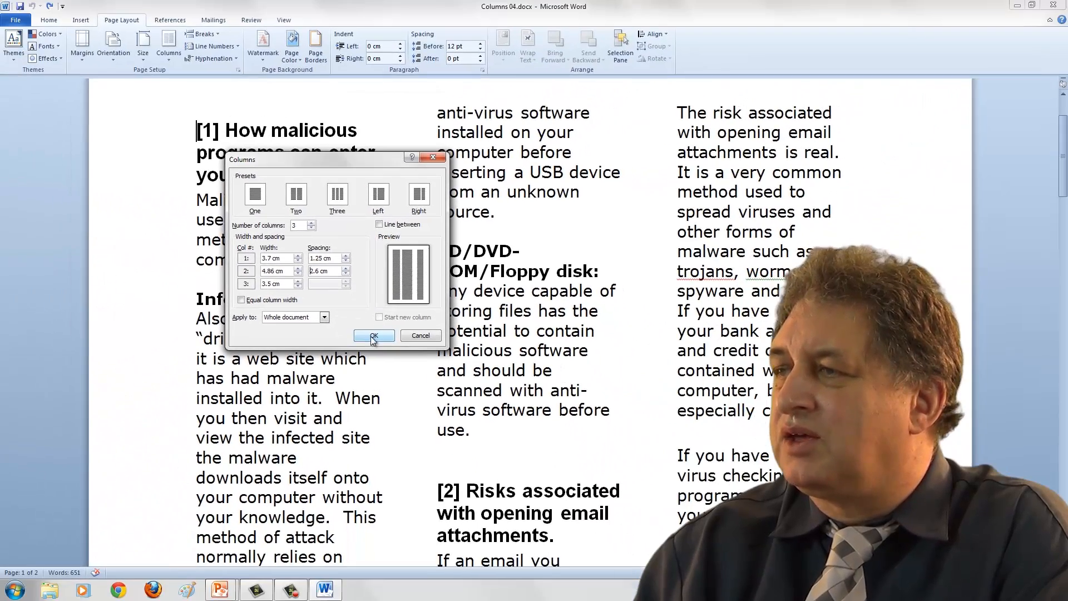
- Apply the custom column widths and spacing to the whole document
{"action": "left_click", "coordinate": [374, 336]}
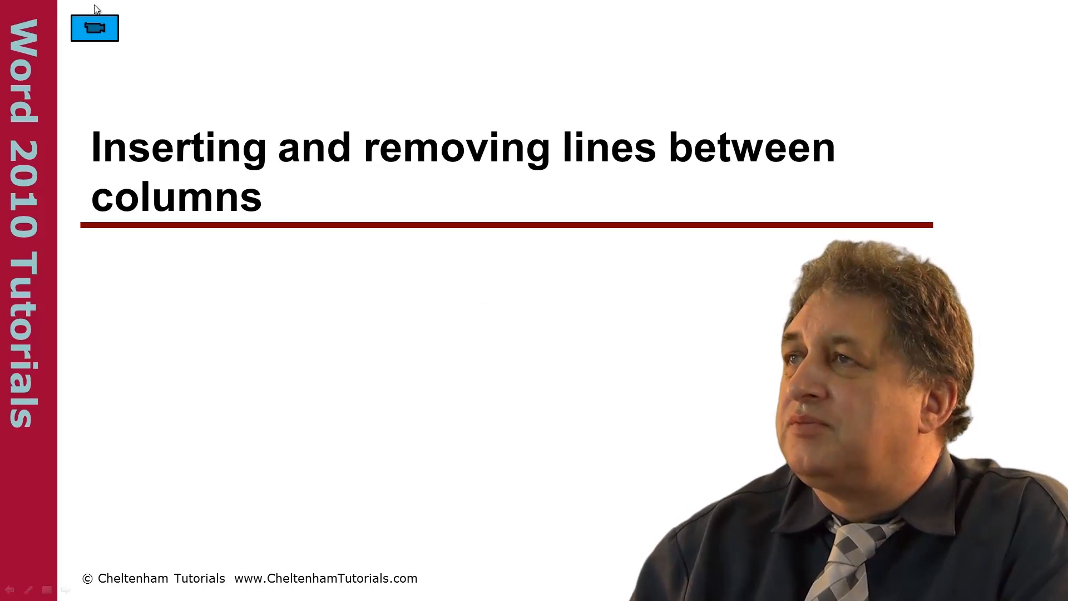
- Open the Columns 06 practice document from the slide and check its pages in the print preview
{"action": "left_click", "coordinate": [96, 29]}
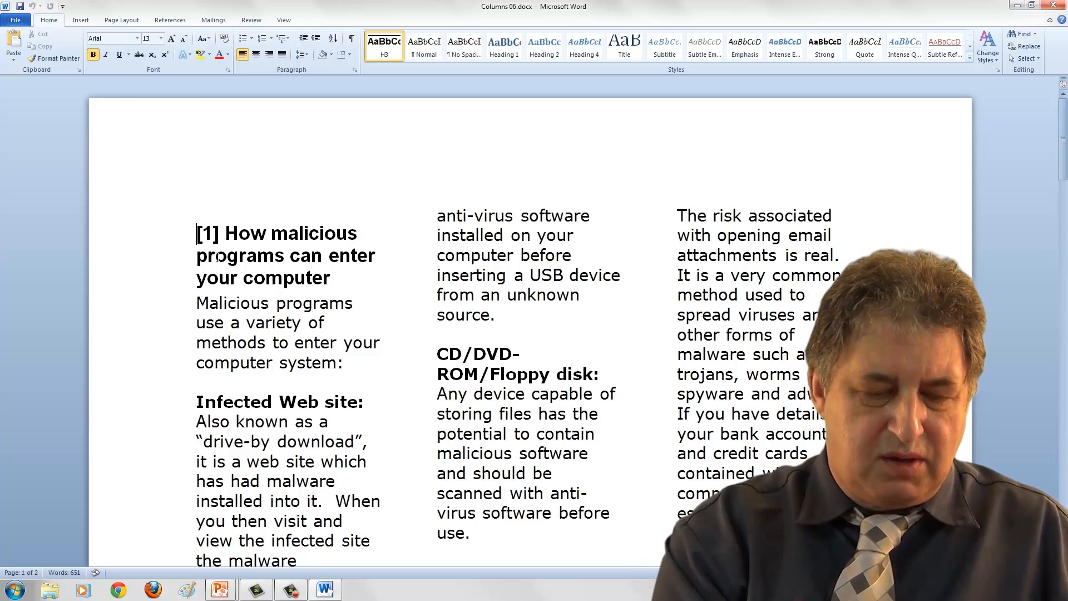
{"action": "key", "text": "ctrl+p"}
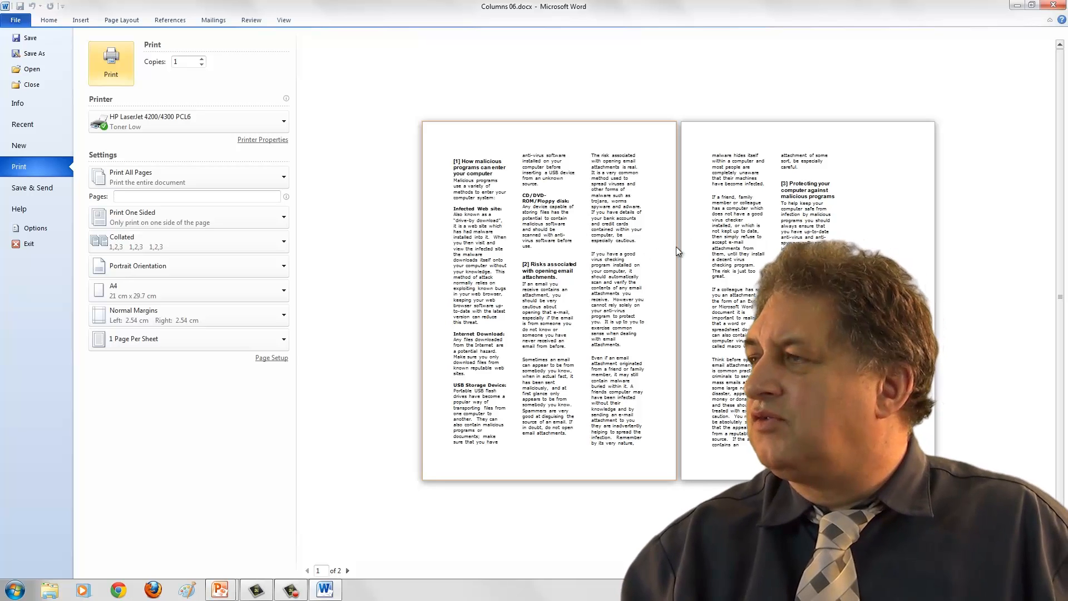
{"action": "key", "text": "Escape"}
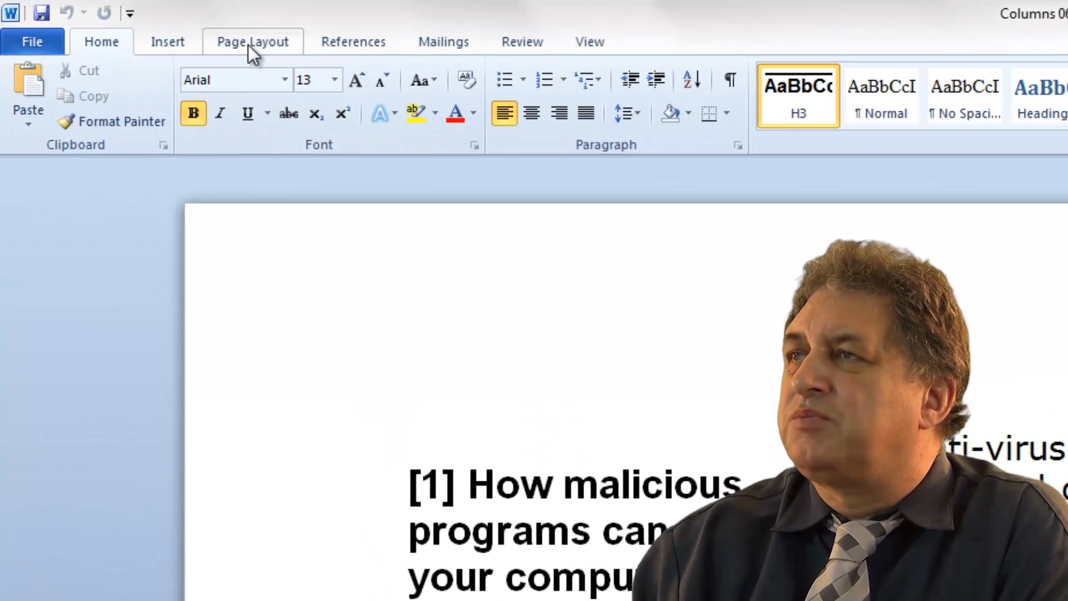
- Add a line between the three columns of the whole document and check the pages in the print preview
{"action": "left_click", "coordinate": [248, 45]}
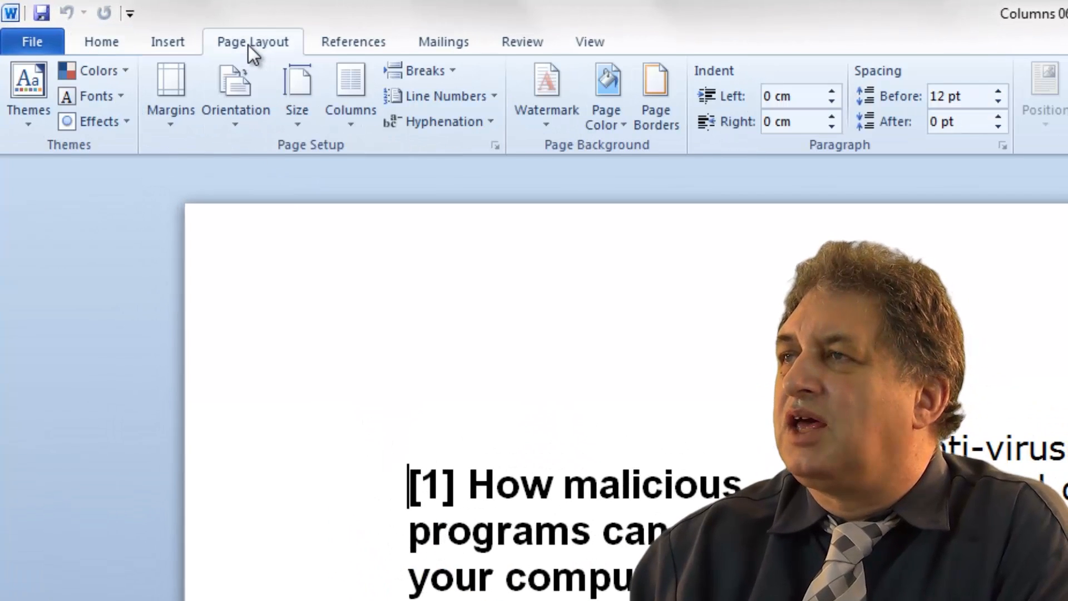
{"action": "left_click", "coordinate": [348, 69]}
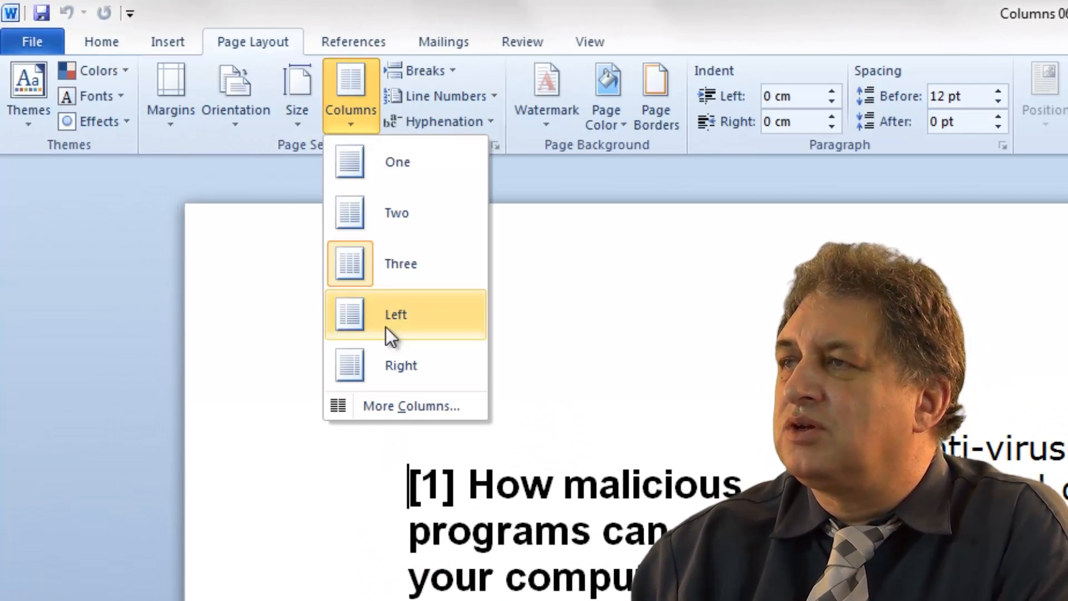
{"action": "left_click", "coordinate": [411, 406]}
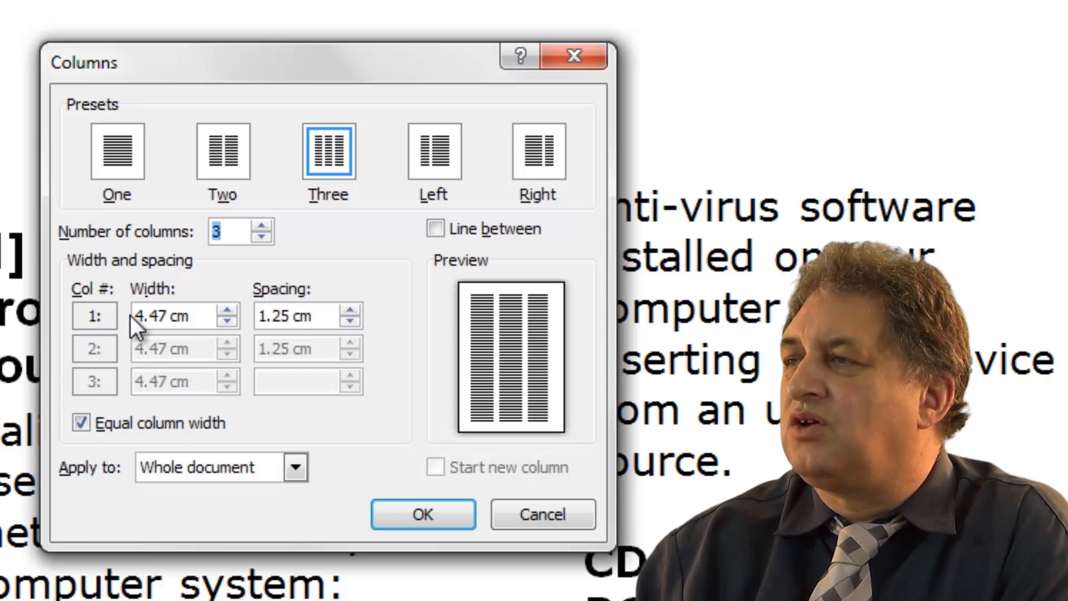
{"action": "left_click", "coordinate": [437, 228]}
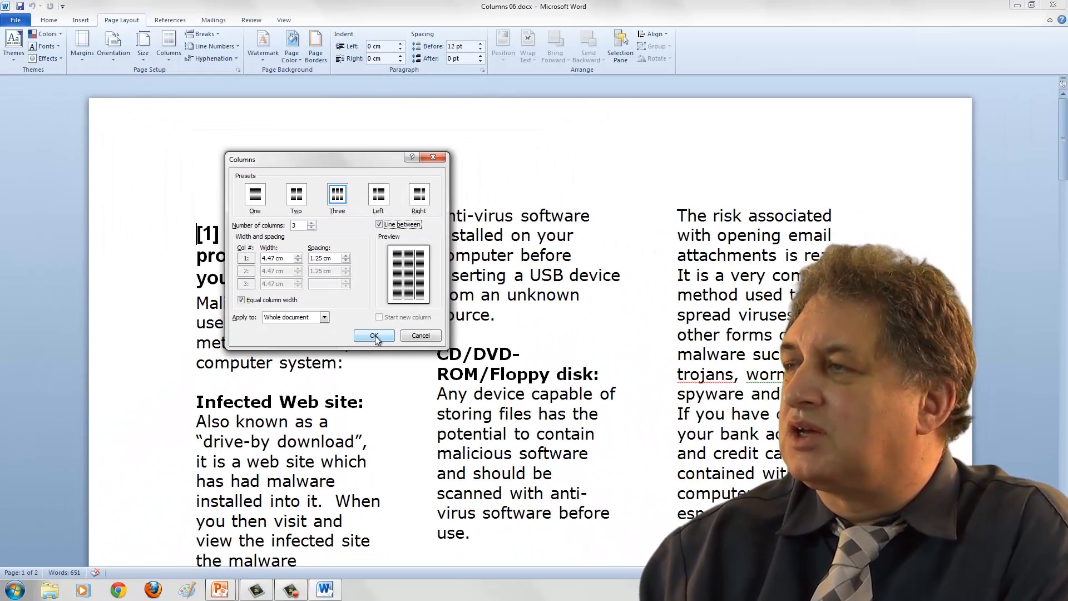
{"action": "left_click", "coordinate": [374, 336]}
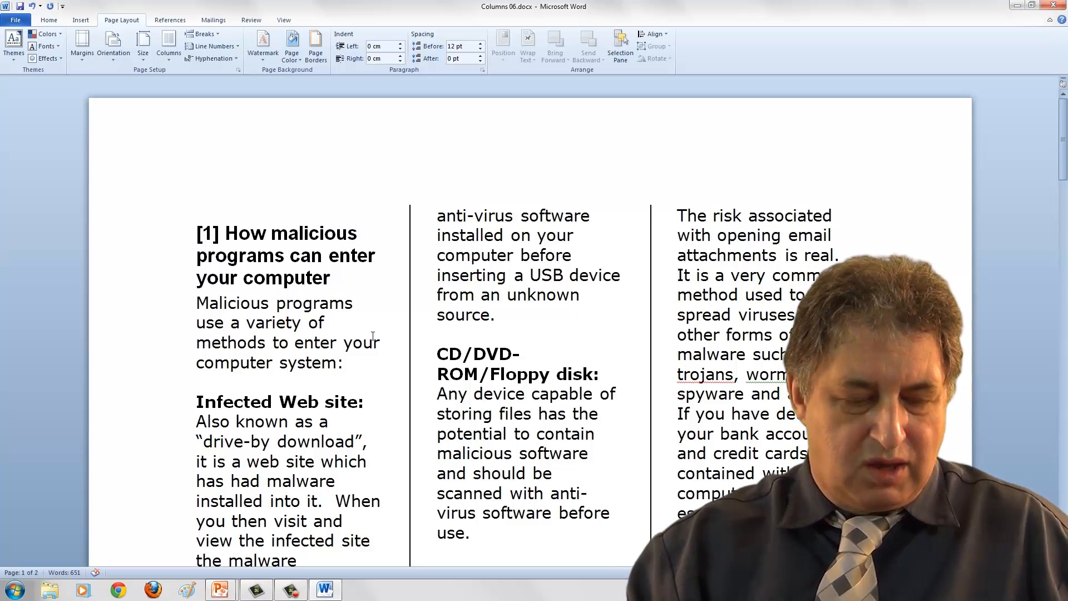
{"action": "key", "text": "ctrl+p"}
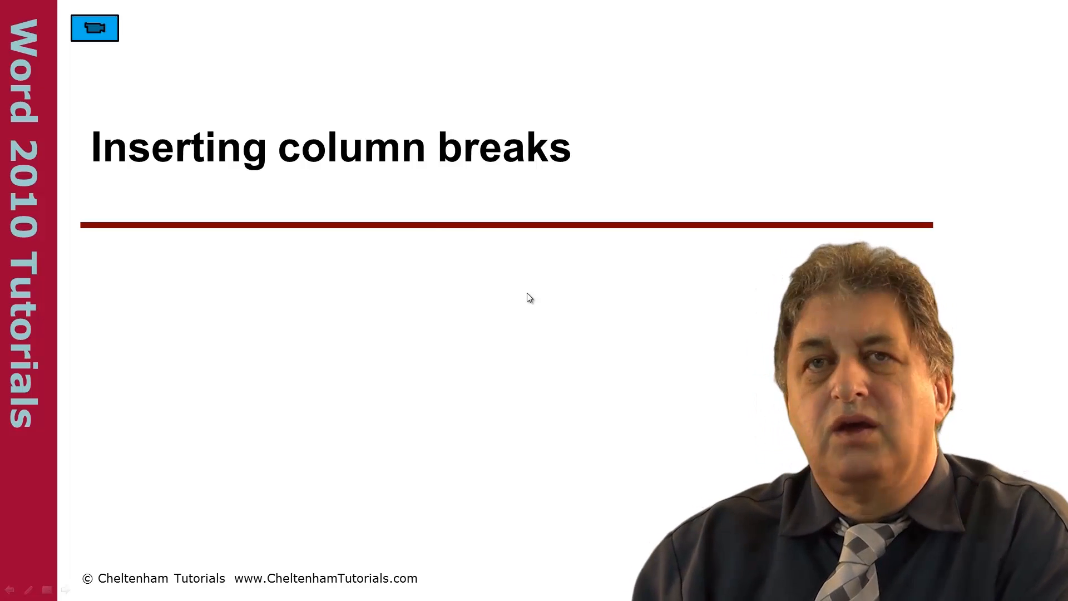
- Open the Columns 07 practice document from the slide, look through its text and check its pages in the print preview
{"action": "left_click", "coordinate": [102, 37]}
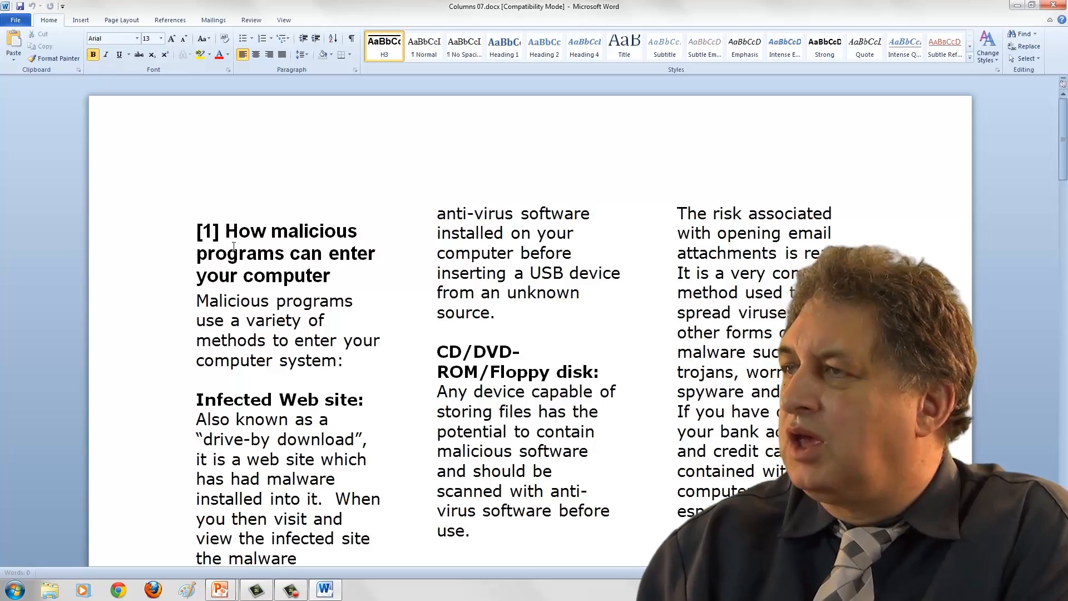
{"action": "scroll", "coordinate": [233, 247], "scroll_direction": "down", "scroll_amount": 3}
{"action": "scroll", "coordinate": [234, 247], "scroll_direction": "down", "scroll_amount": 19}
{"action": "scroll", "coordinate": [234, 247], "scroll_direction": "up", "scroll_amount": 8}
{"action": "scroll", "coordinate": [233, 247], "scroll_direction": "up", "scroll_amount": 14}
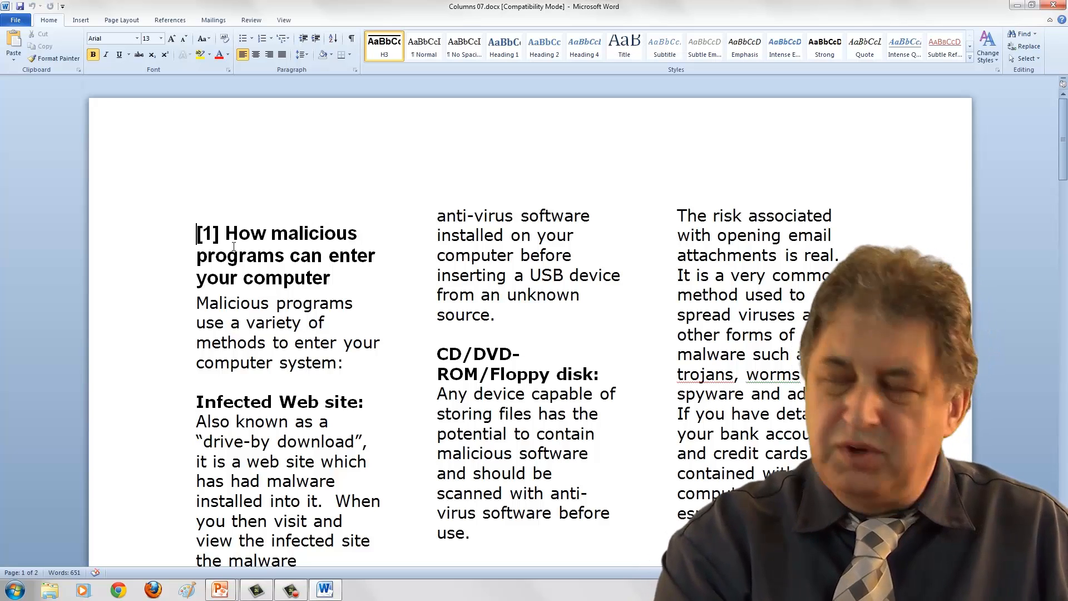
{"action": "key", "text": "ctrl+p"}
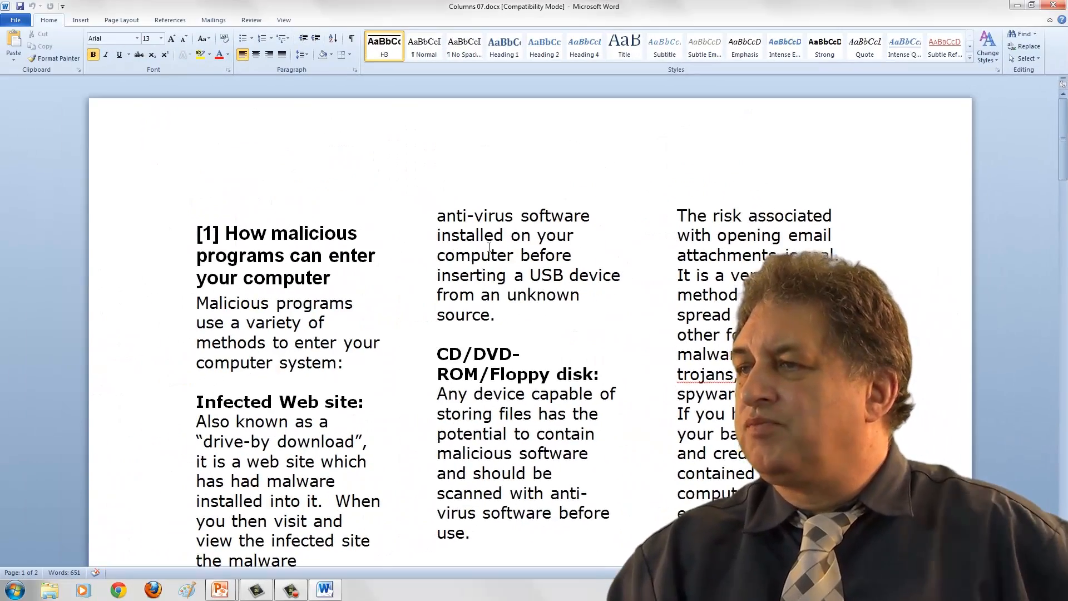
- Insert a column break before the heading "[2] Risks associated with opening email attachments."
{"action": "scroll", "coordinate": [488, 247], "scroll_direction": "down", "scroll_amount": 5}
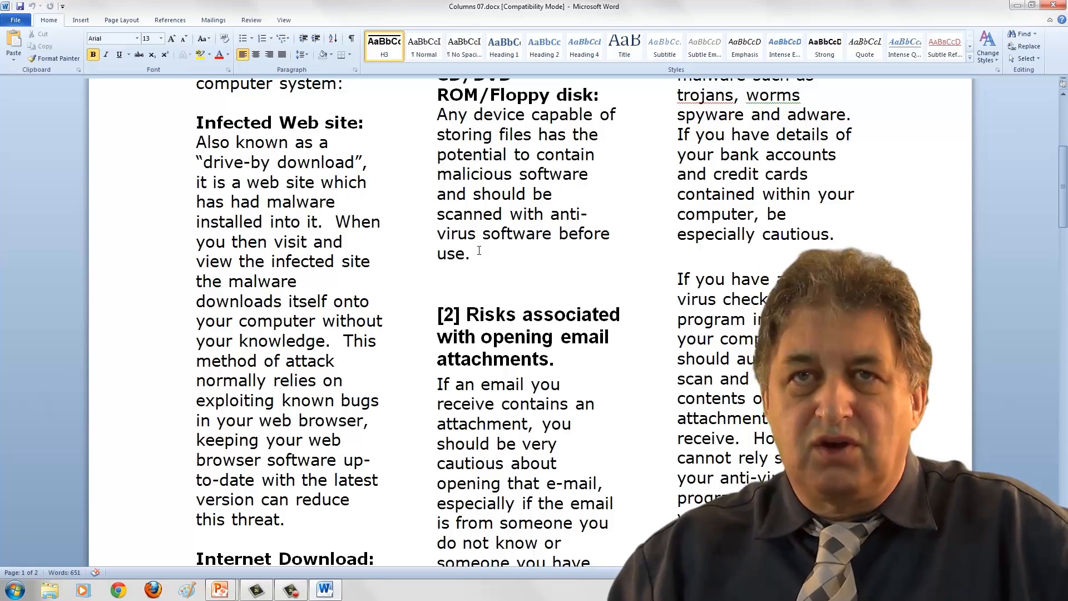
{"action": "left_click", "coordinate": [440, 315]}
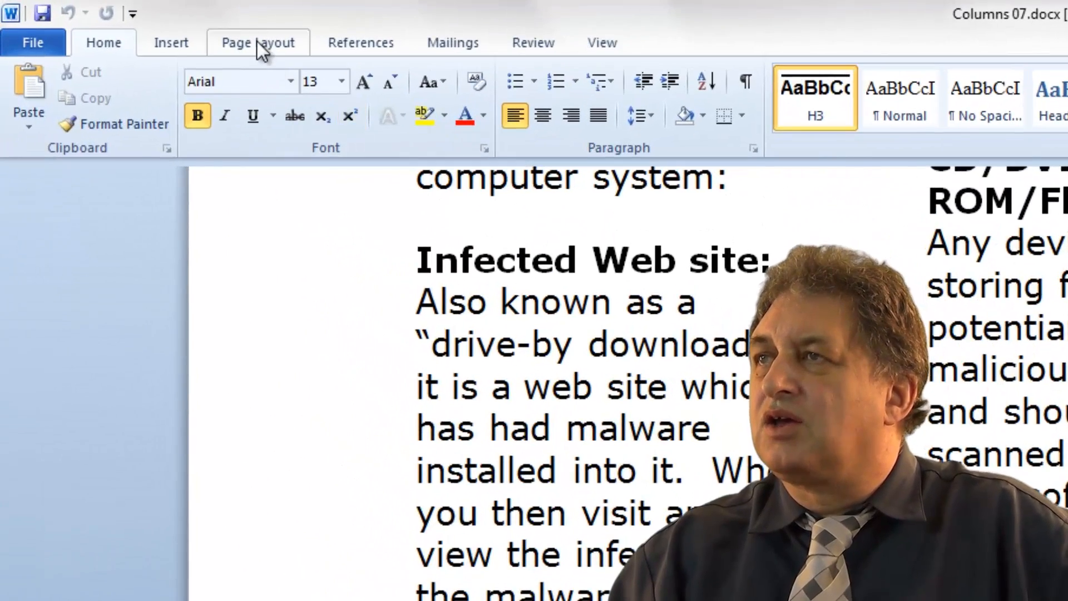
{"action": "left_click", "coordinate": [261, 45]}
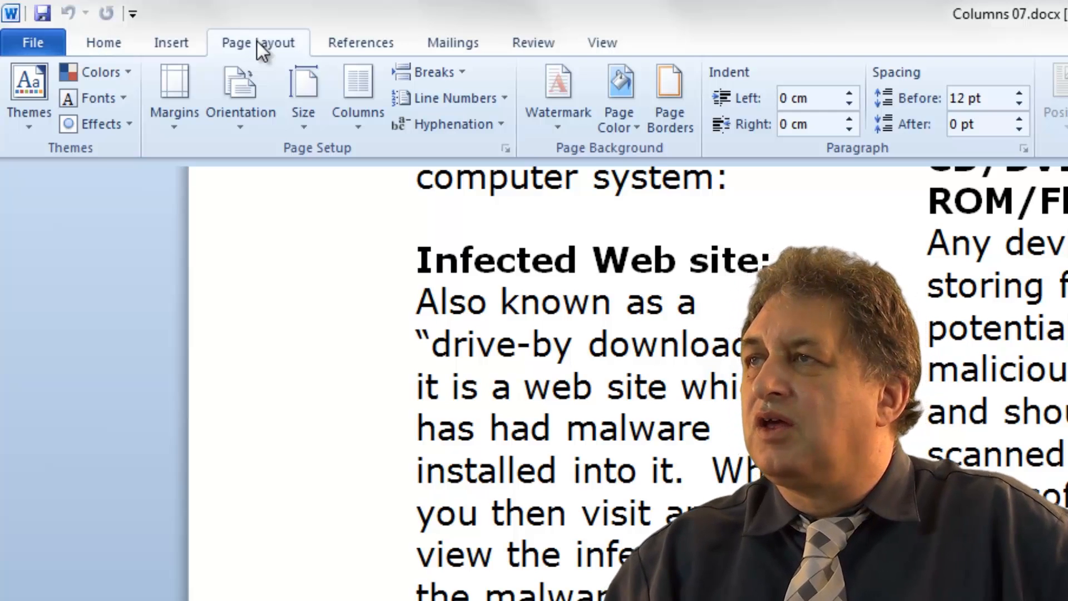
{"action": "left_click", "coordinate": [456, 75]}
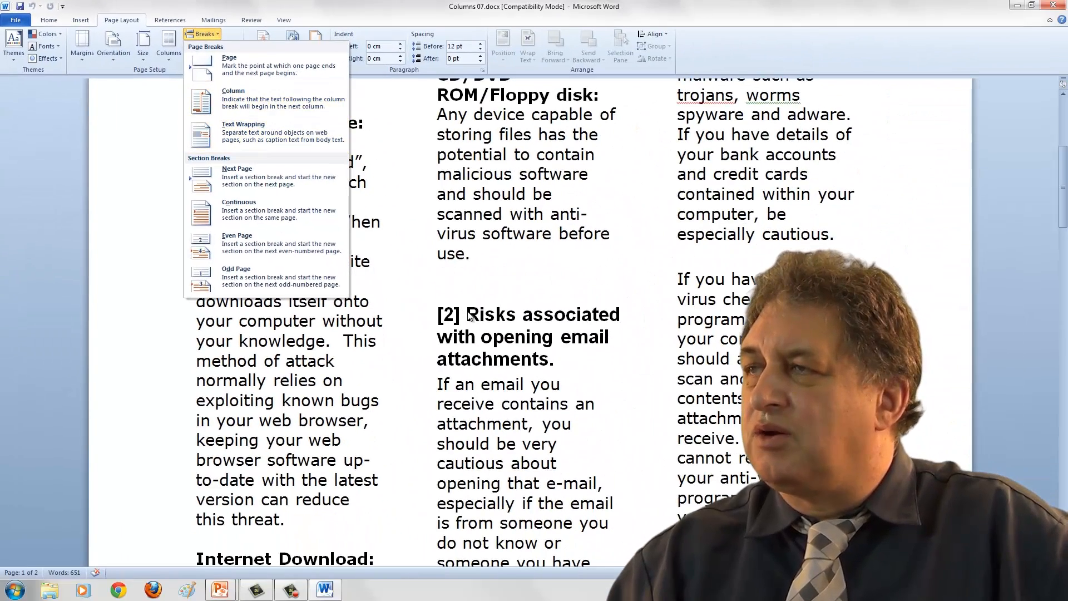
{"action": "left_click", "coordinate": [232, 98]}
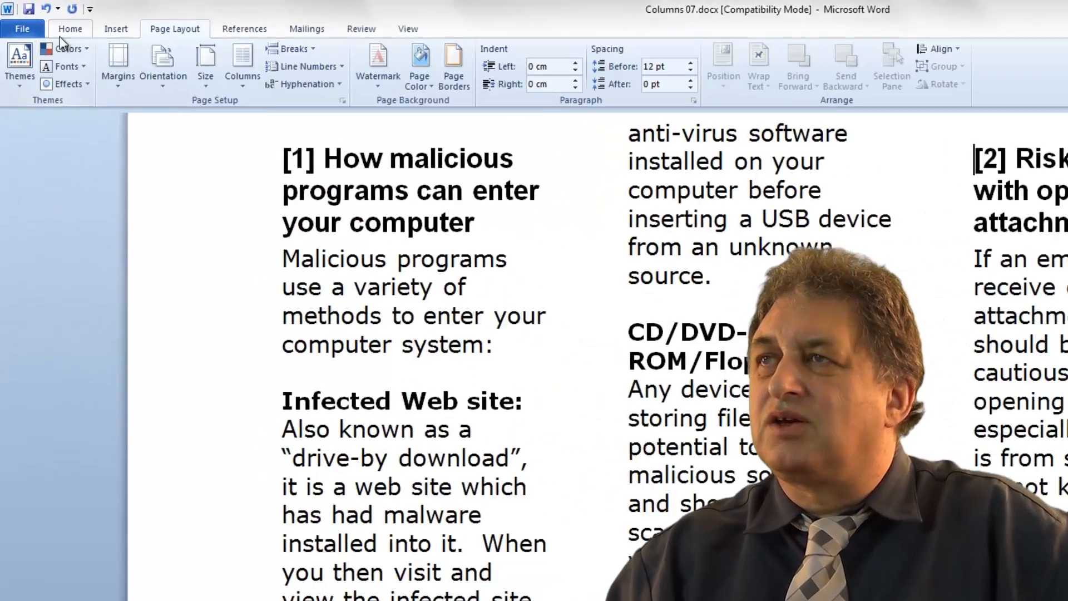
- Show the formatting marks and remove the column break before heading [2]
{"action": "left_click", "coordinate": [49, 20]}
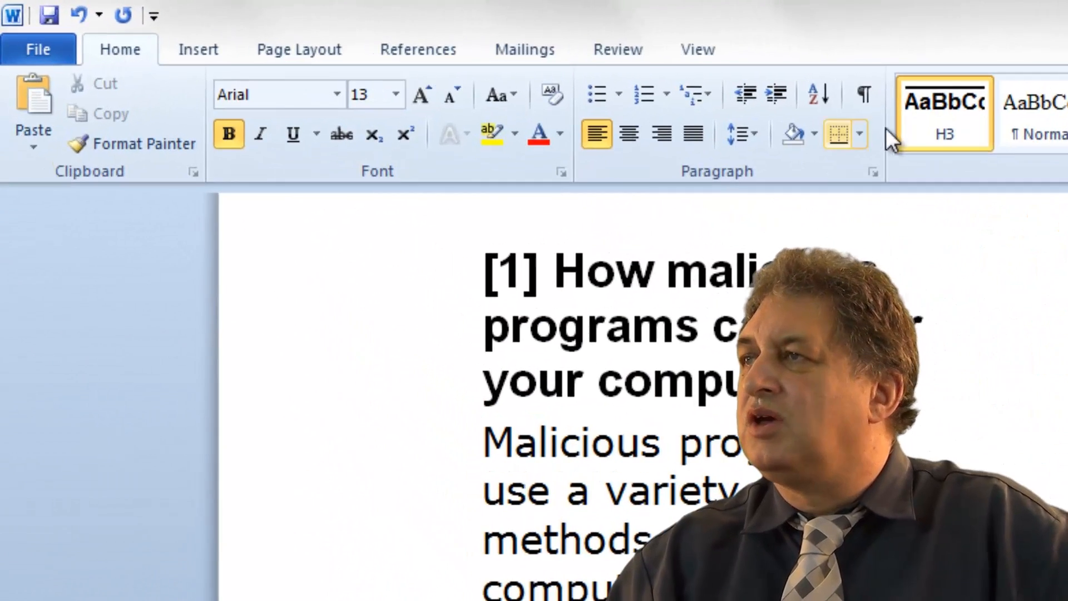
{"action": "left_click", "coordinate": [863, 96]}
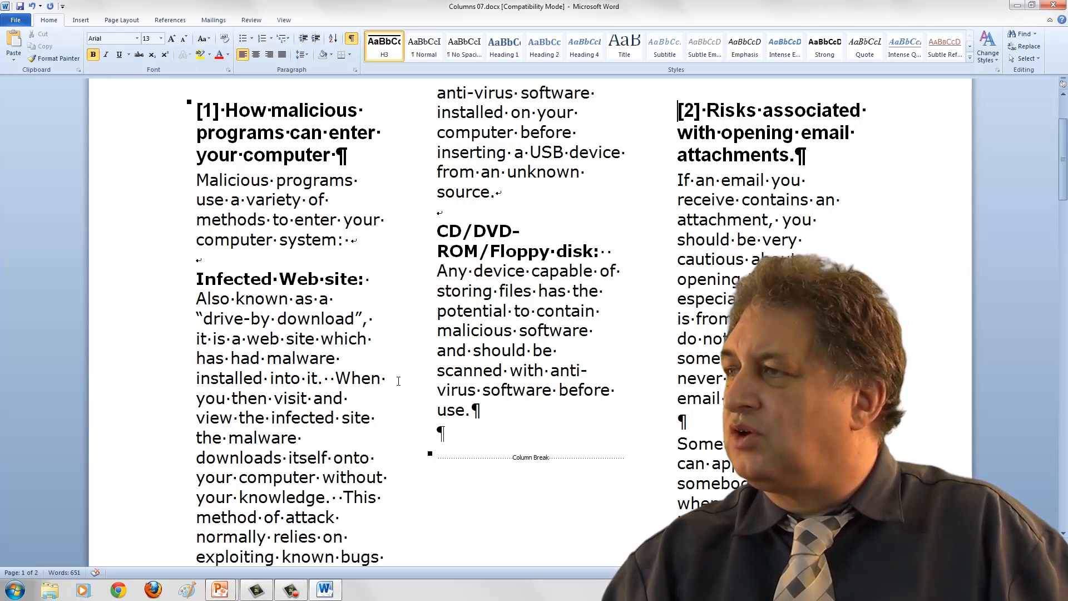
{"action": "key", "text": "BackSpace"}
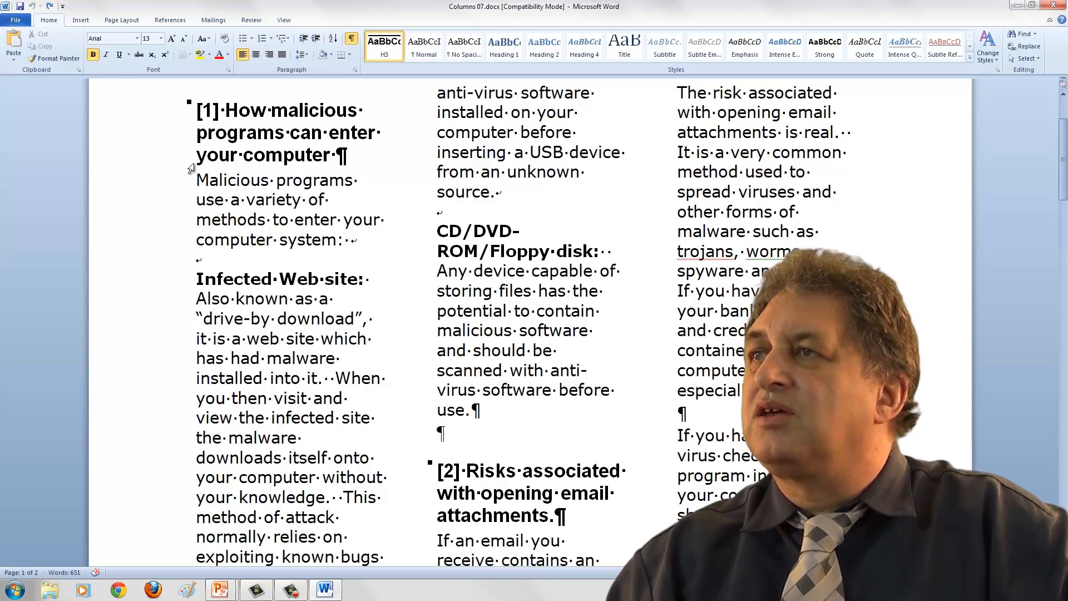
- Reinsert the column break before heading [2] and check the pages in the print preview
{"action": "left_click", "coordinate": [120, 22]}
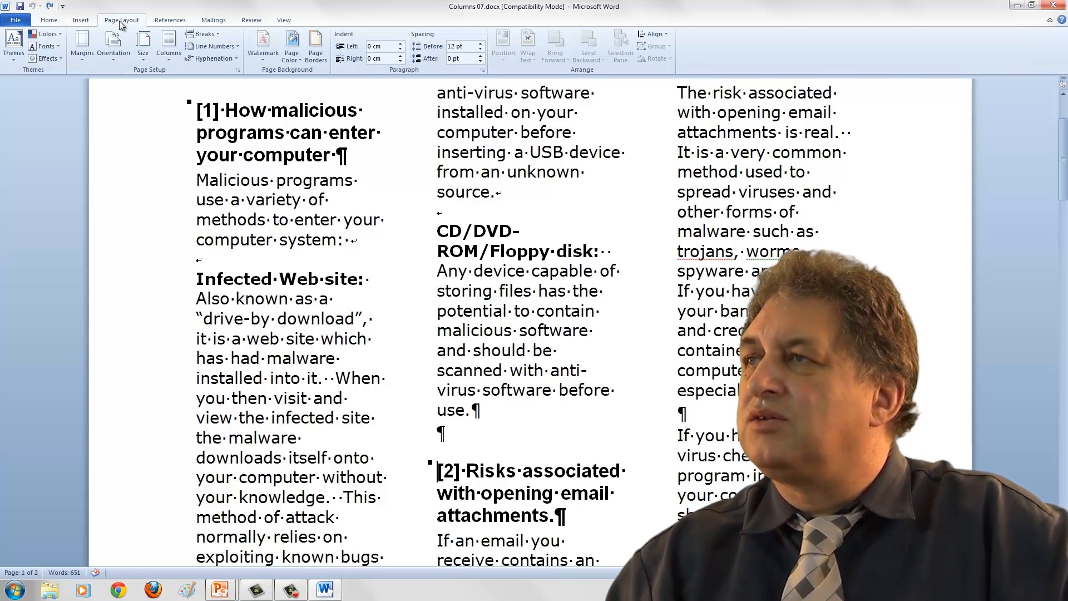
{"action": "left_click", "coordinate": [201, 35]}
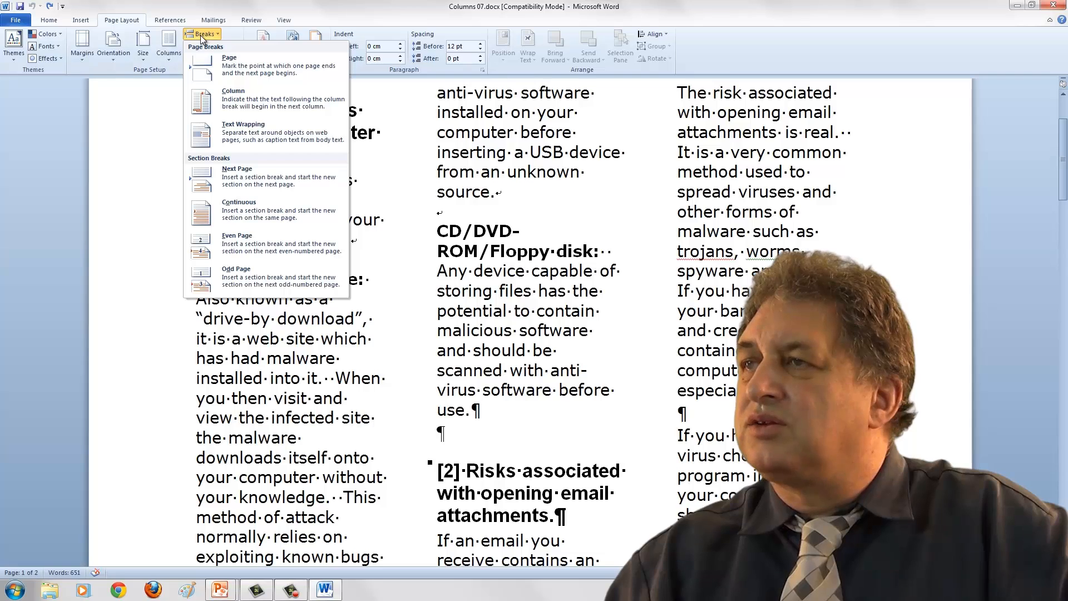
{"action": "left_click", "coordinate": [243, 99]}
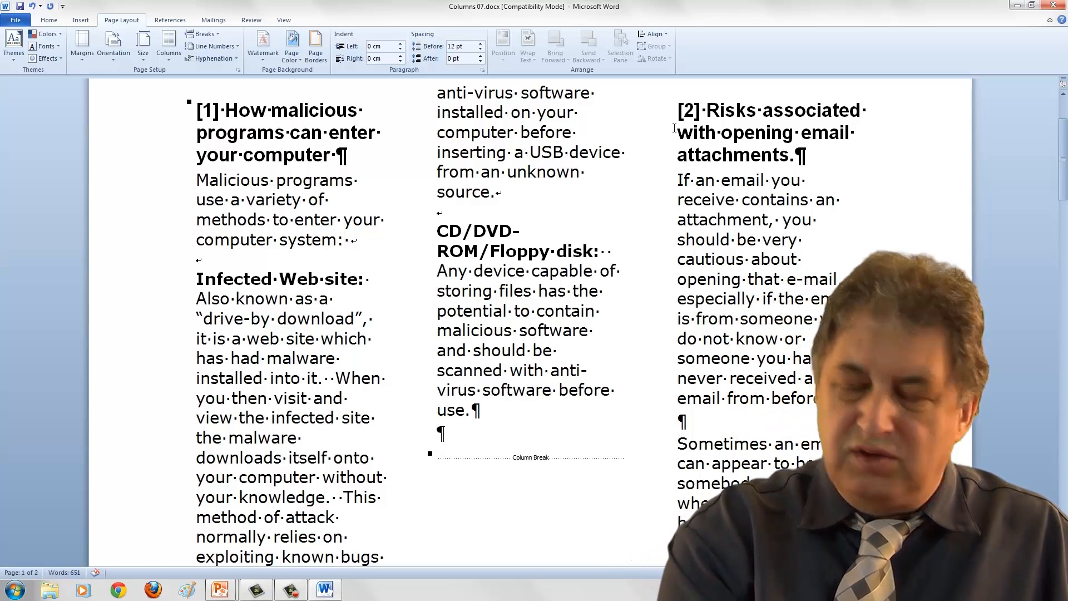
{"action": "key", "text": "ctrl+p"}
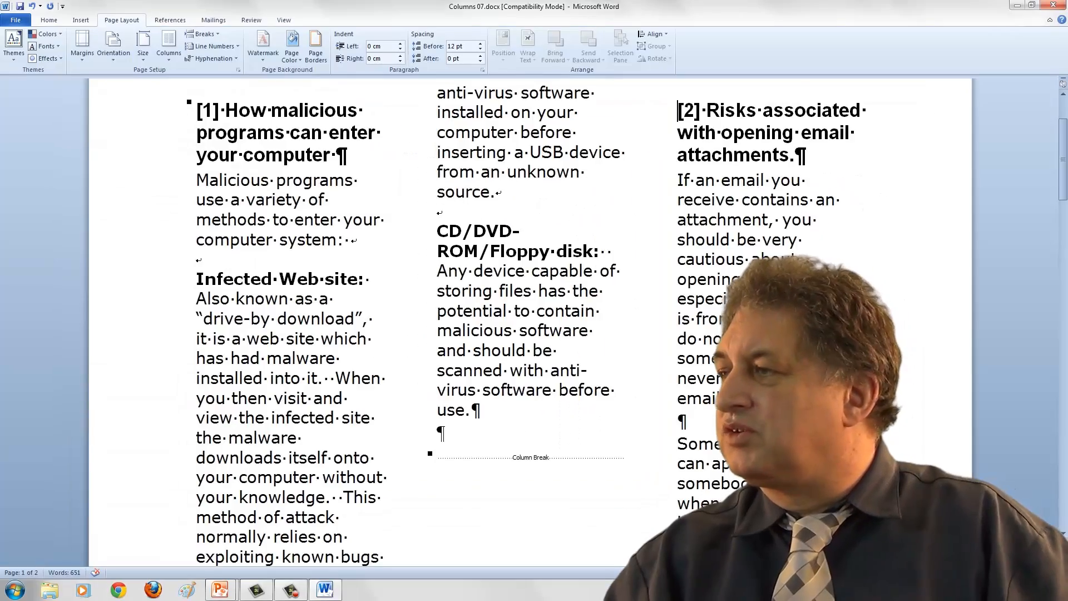
- Insert a column break before the heading "[3] Protecting your computer against malicious programs" and look over the columns on page 2
{"action": "scroll", "coordinate": [534, 323], "scroll_direction": "down", "scroll_amount": 15}
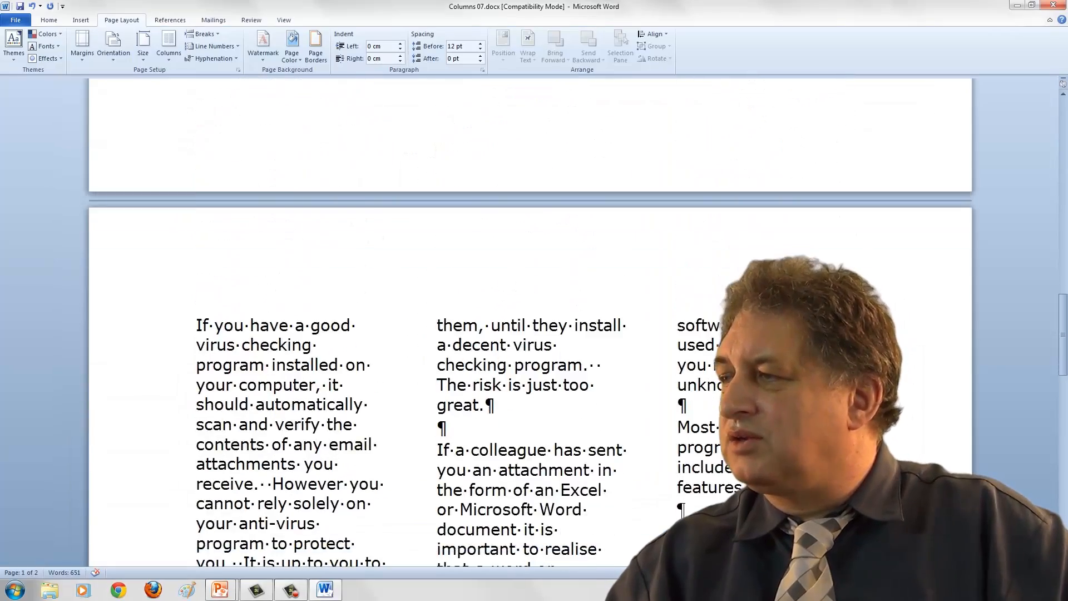
{"action": "scroll", "coordinate": [534, 323], "scroll_direction": "down", "scroll_amount": 5}
{"action": "scroll", "coordinate": [534, 322], "scroll_direction": "down", "scroll_amount": 4}
{"action": "scroll", "coordinate": [436, 194], "scroll_direction": "down", "scroll_amount": 7}
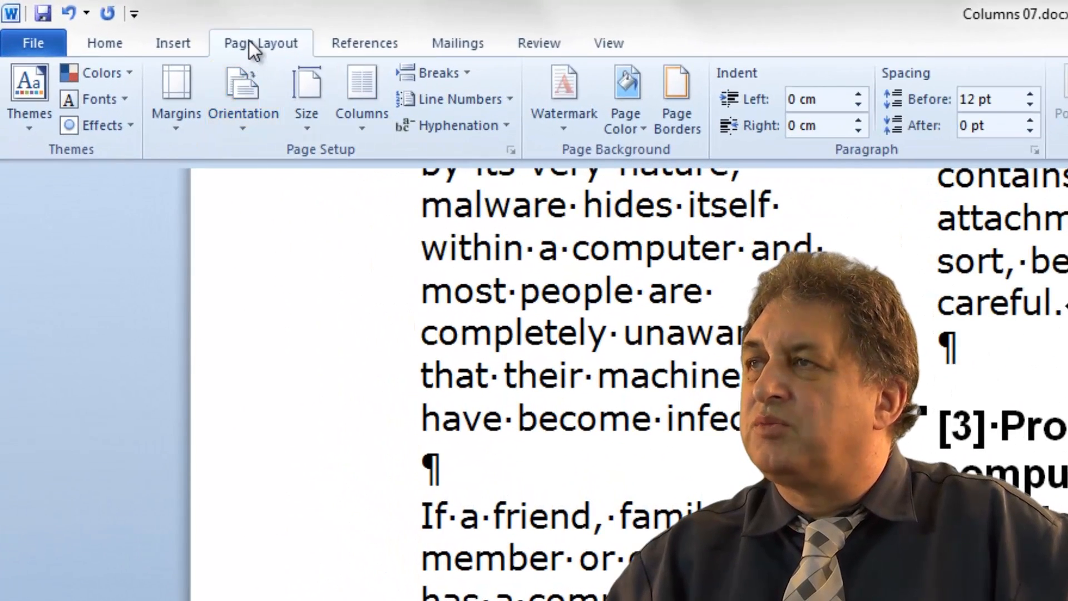
{"action": "left_click", "coordinate": [424, 72]}
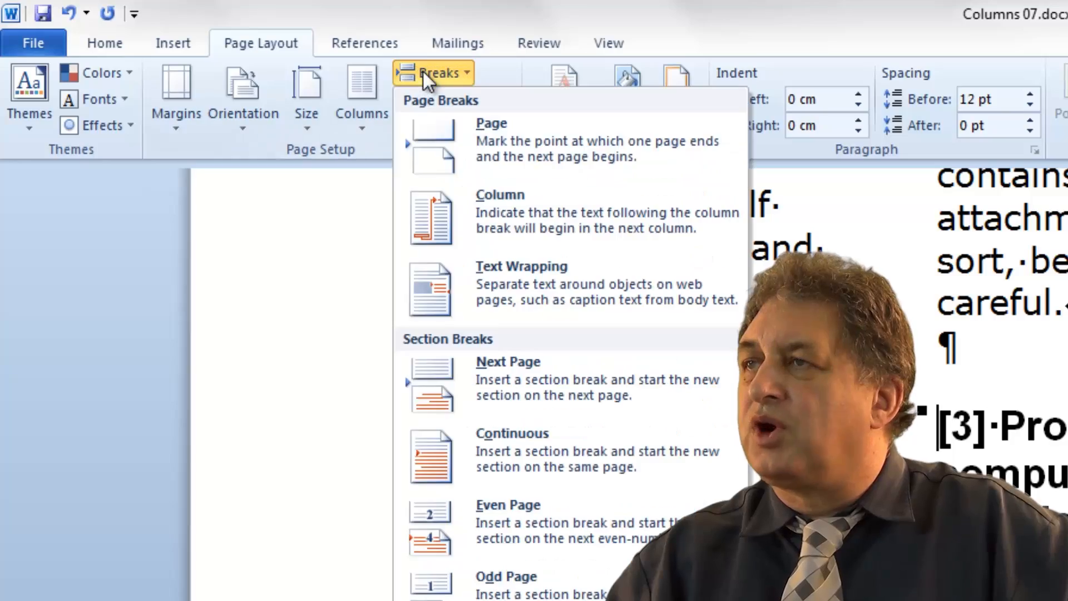
{"action": "left_click", "coordinate": [506, 206]}
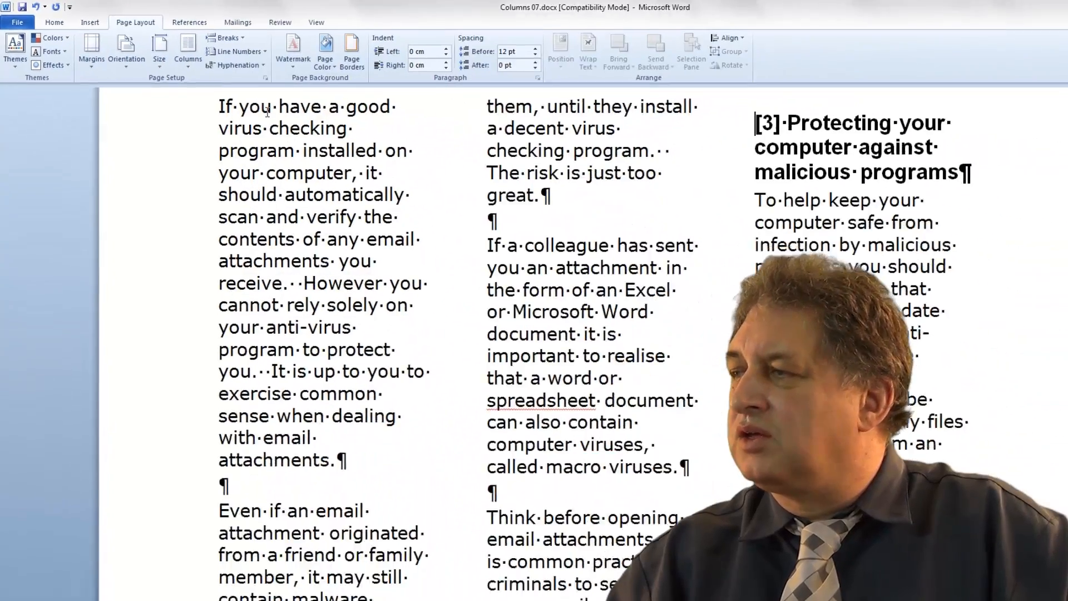
{"action": "scroll", "coordinate": [639, 346], "scroll_direction": "down", "scroll_amount": 10}
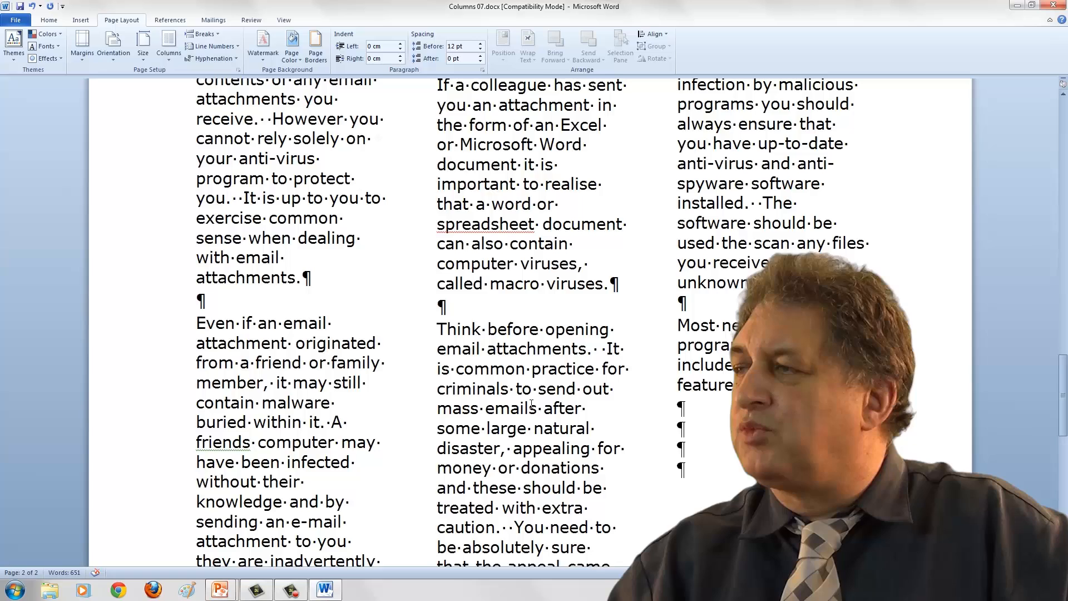
{"action": "scroll", "coordinate": [531, 399], "scroll_direction": "up", "scroll_amount": 6}
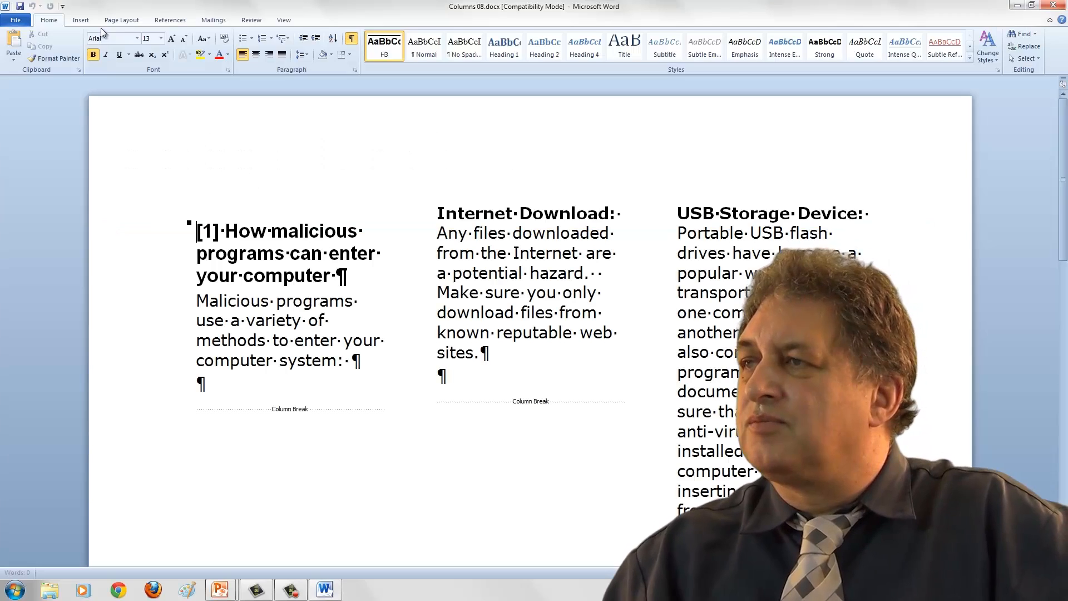
- In Columns 08, hide and reshow the formatting marks, and delete the column break before the Internet Download section
{"action": "left_click", "coordinate": [352, 39]}
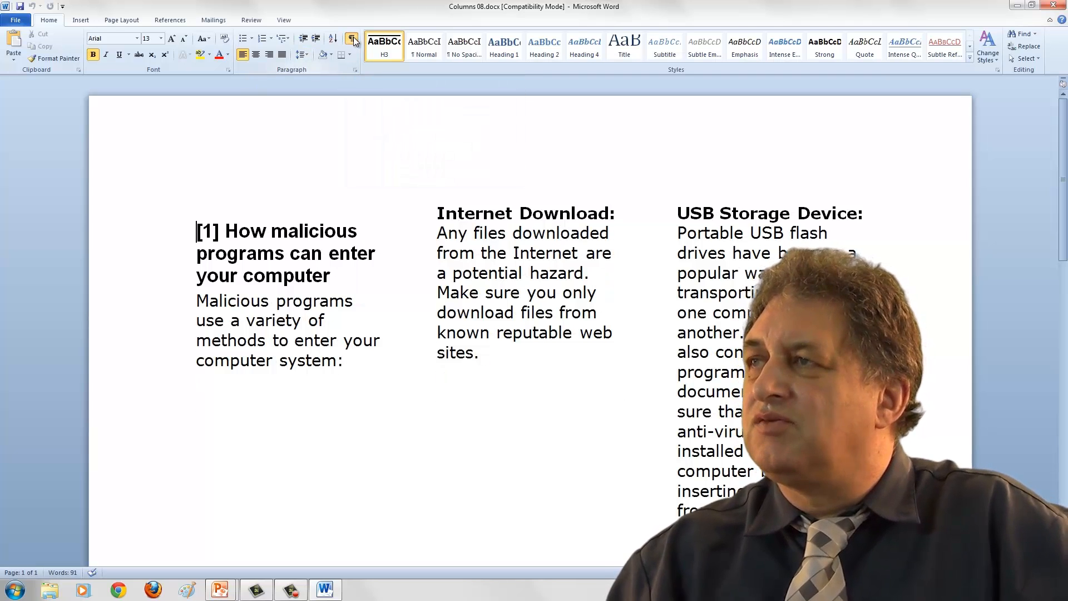
{"action": "left_click", "coordinate": [353, 39]}
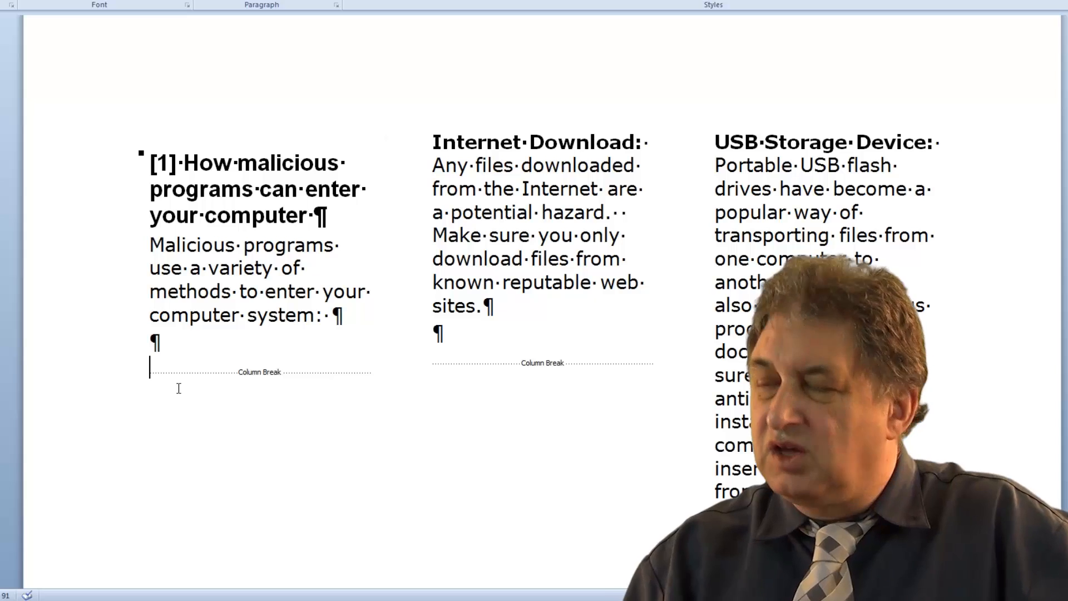
{"action": "key", "text": "Delete"}
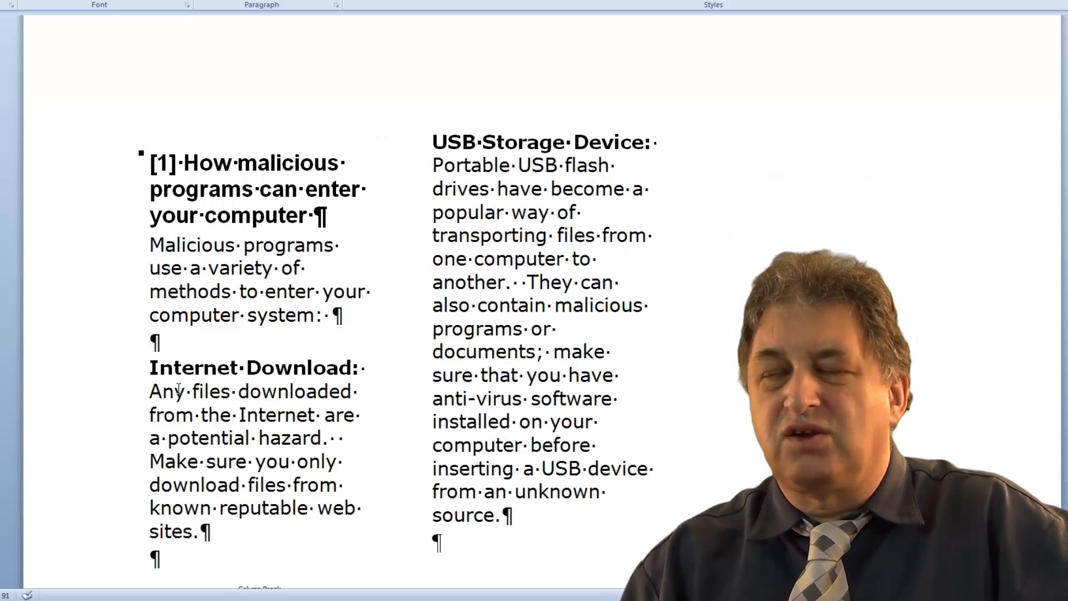
- Place the cursor at the start of the column break below the Internet Download paragraph
{"action": "scroll", "coordinate": [178, 389], "scroll_direction": "down", "scroll_amount": 3}
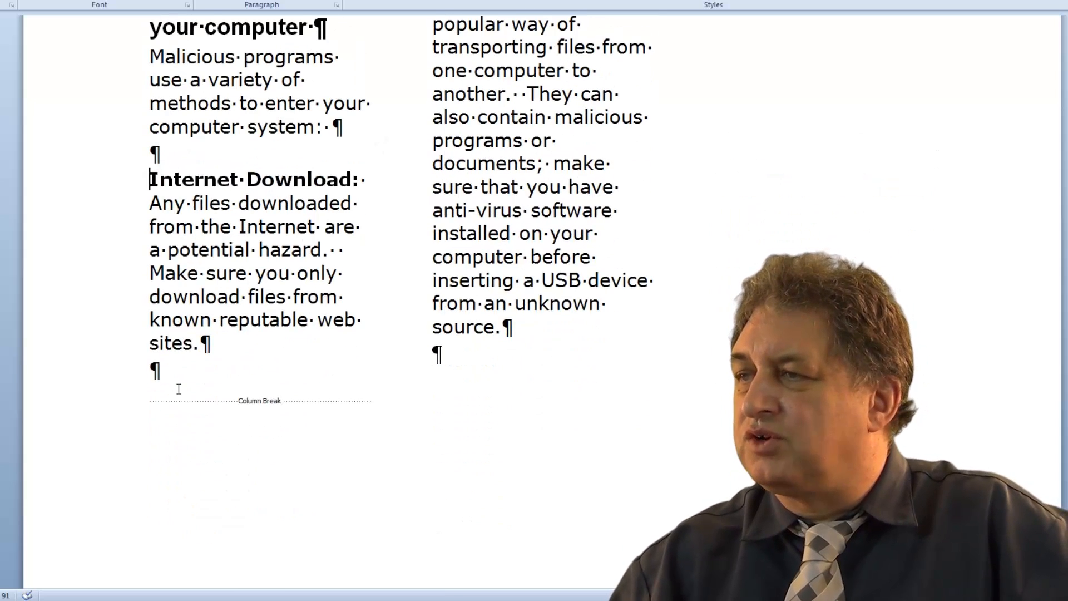
{"action": "left_click", "coordinate": [145, 381]}
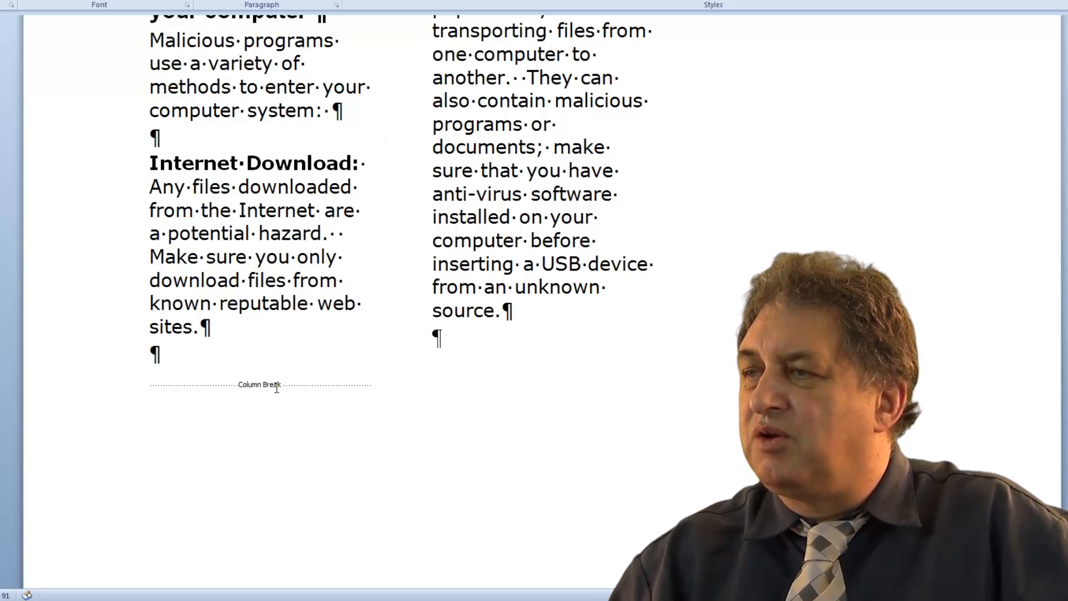